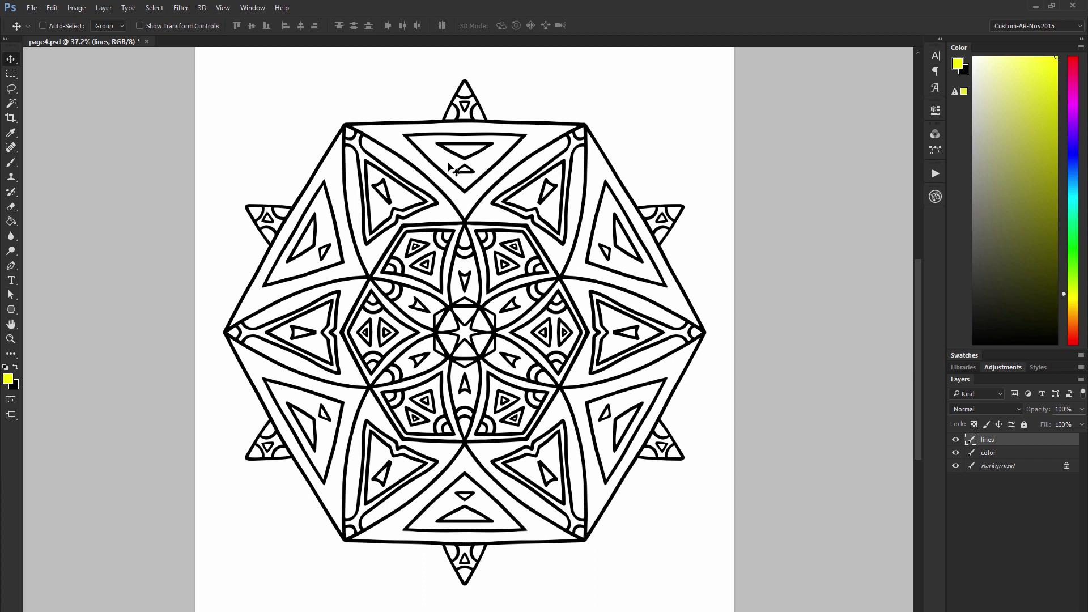
Choose a 35 px hard round brush, then test a stroke and undo it.
click(11, 163)
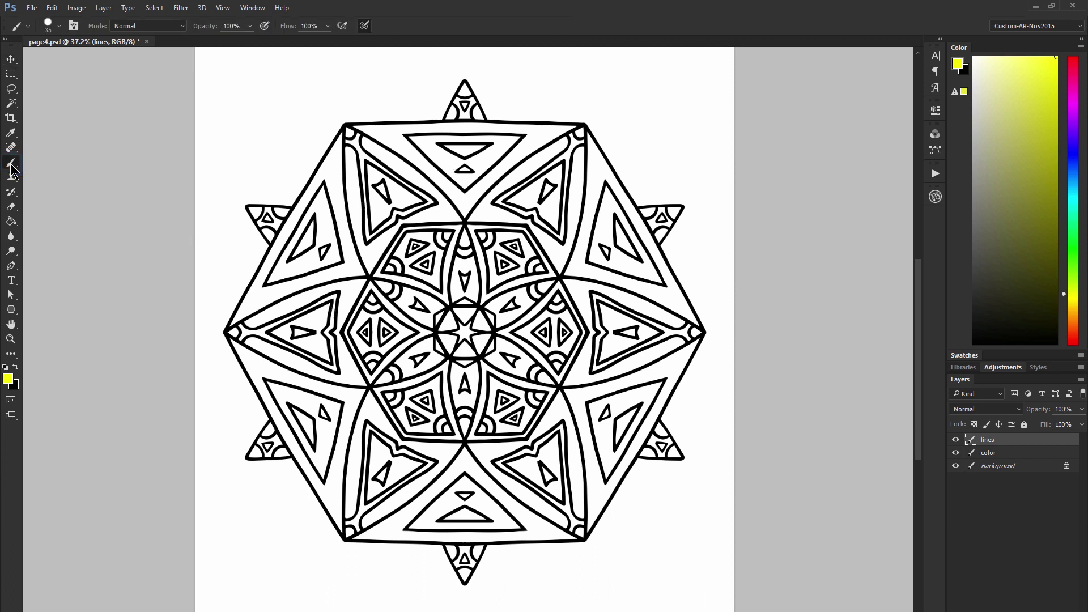
click(55, 28)
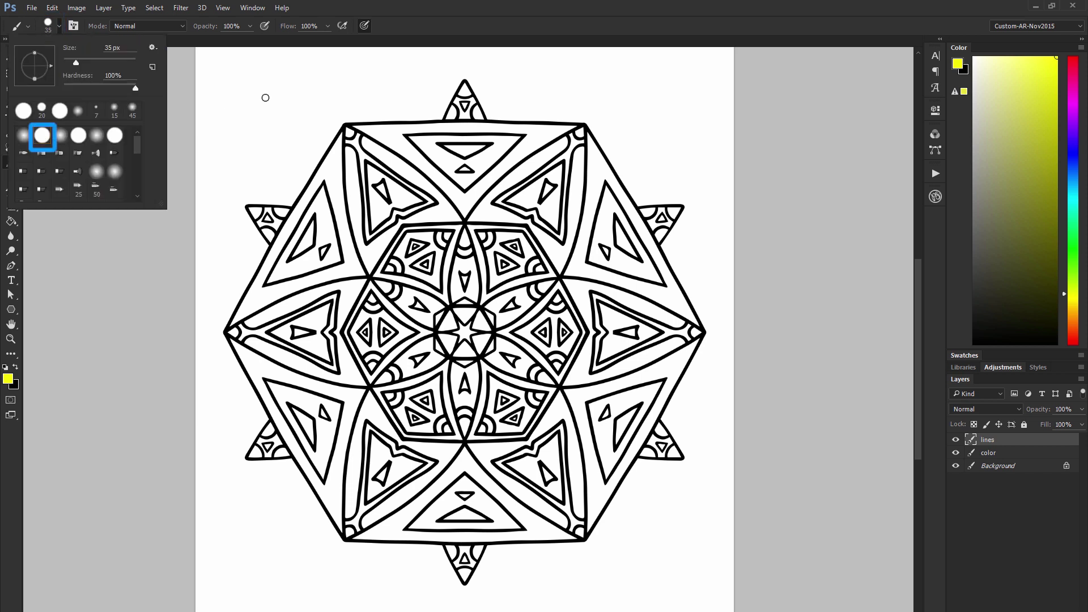
mouse_move(266, 98)
mouse_down()
mouse_move(231, 133)
mouse_move(280, 94)
mouse_move(244, 144)
mouse_move(291, 107)
mouse_move(267, 154)
mouse_up()
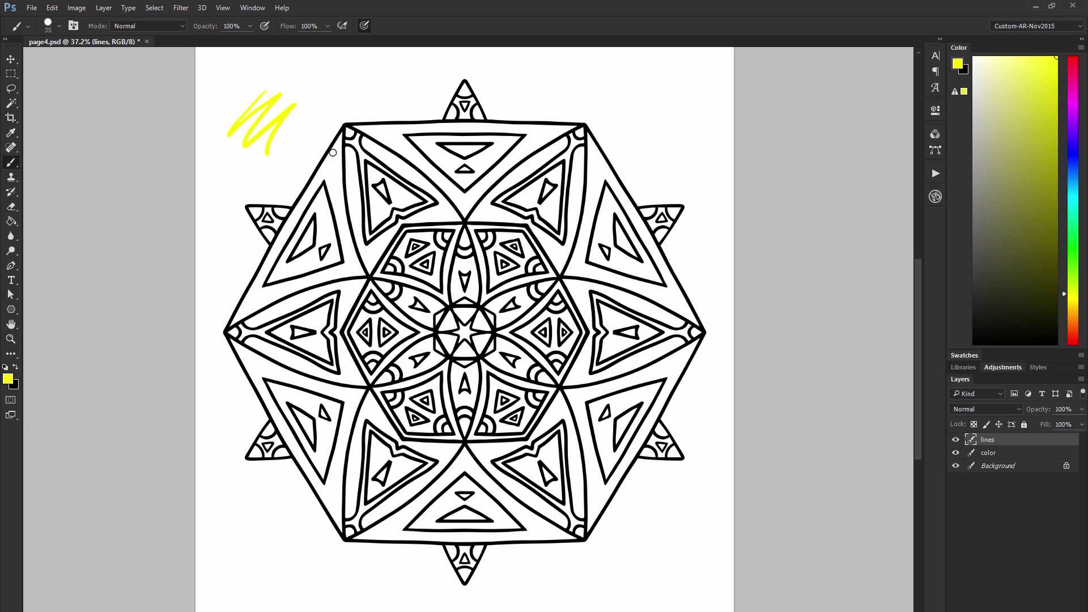
key(ctrl+z)
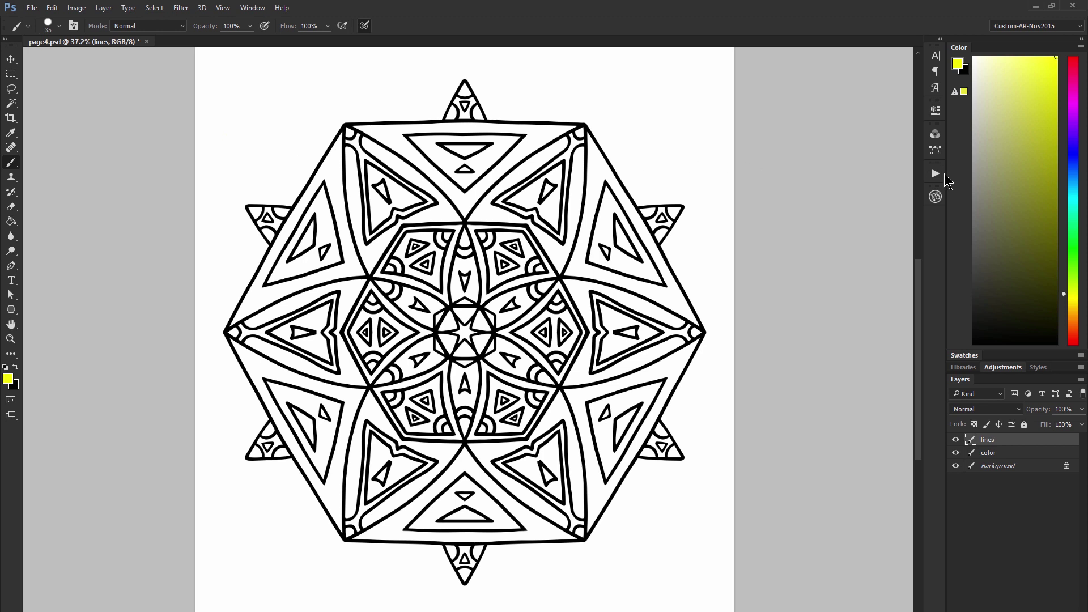
Set the foreground colour to a pale cyan in the Color panel.
drag(1074, 59, 1074, 264)
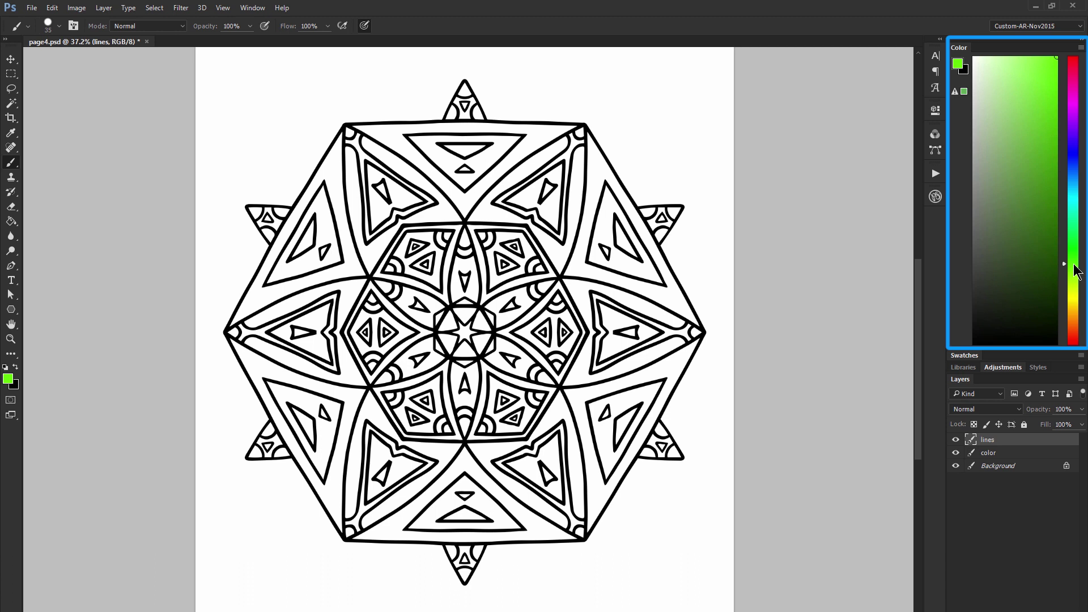
mouse_move(994, 65)
mouse_down()
mouse_move(1038, 115)
mouse_move(1002, 182)
mouse_move(1037, 262)
mouse_move(995, 302)
mouse_move(1049, 105)
mouse_up()
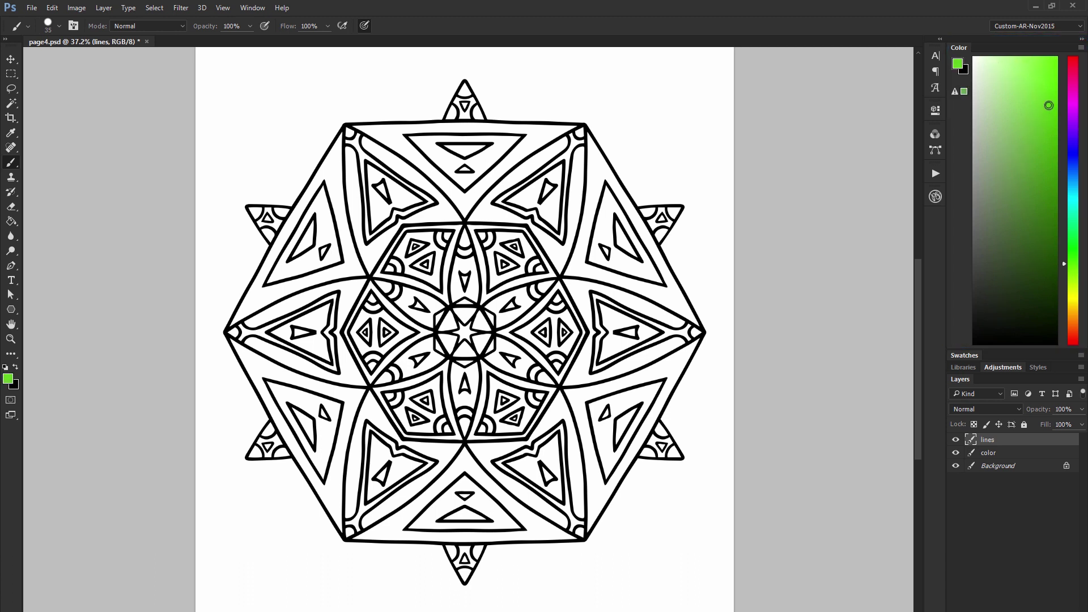
click(1075, 197)
click(1010, 106)
Try test strokes at larger and smaller brush sizes, then undo them all.
mouse_move(353, 99)
mouse_down()
mouse_move(292, 114)
mouse_move(340, 100)
mouse_move(324, 117)
mouse_move(407, 100)
mouse_up()
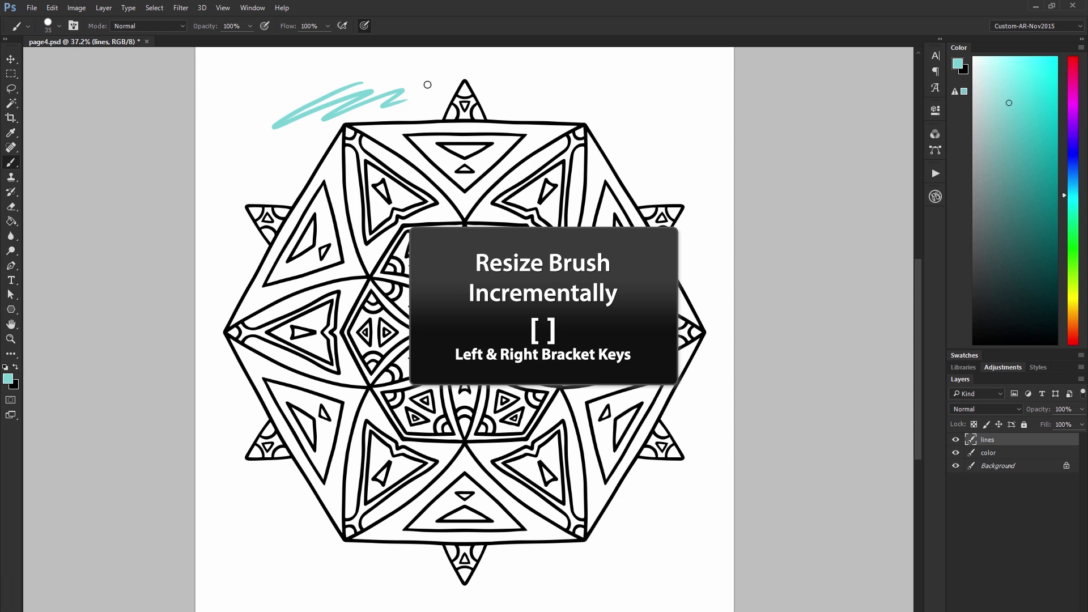
key(bracketright)
key(bracketright)
key(bracketright)
key(bracketright)
key(bracketright)
key(bracketright)
click(426, 73)
drag(397, 68, 263, 90)
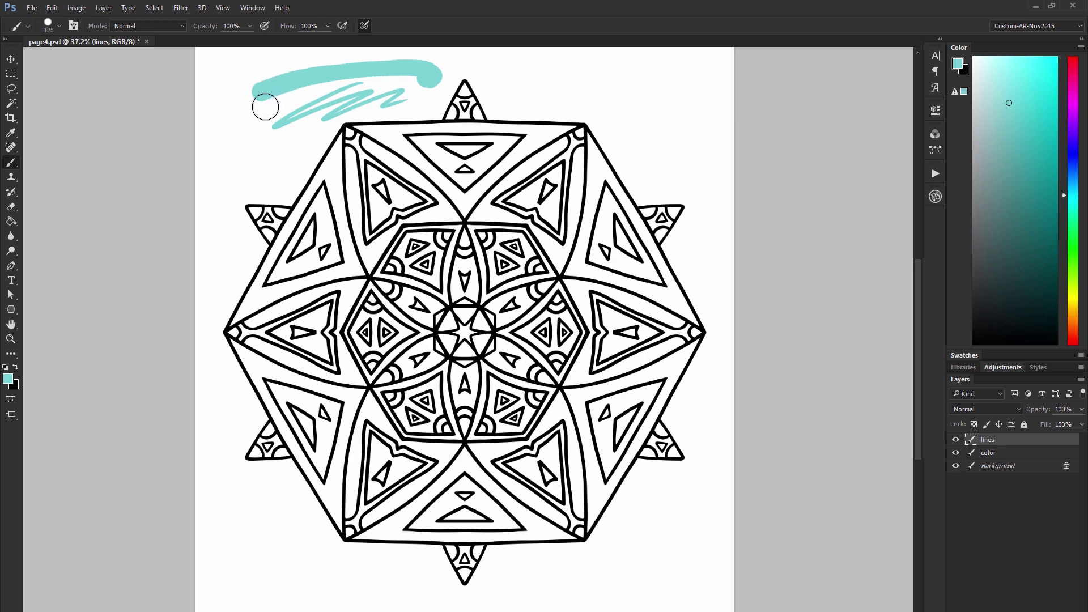
key(bracketleft)
key(bracketleft)
key(bracketleft)
key(bracketleft)
key(bracketleft)
mouse_move(228, 149)
mouse_down()
mouse_move(260, 134)
mouse_move(277, 163)
mouse_up()
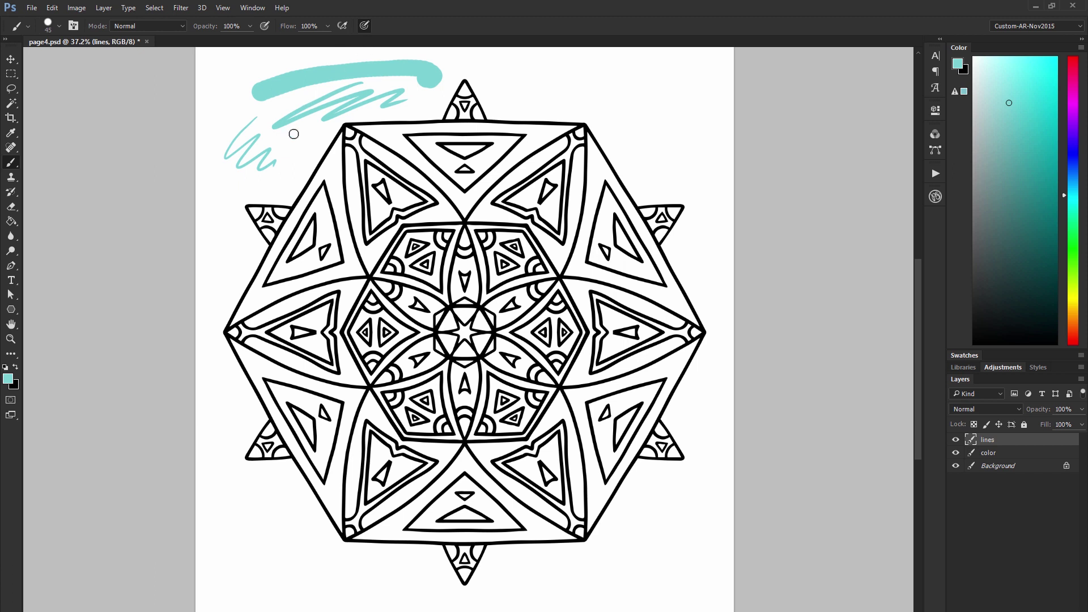
mouse_move(299, 134)
mouse_down()
mouse_move(301, 158)
mouse_move(280, 182)
mouse_move(232, 184)
mouse_up()
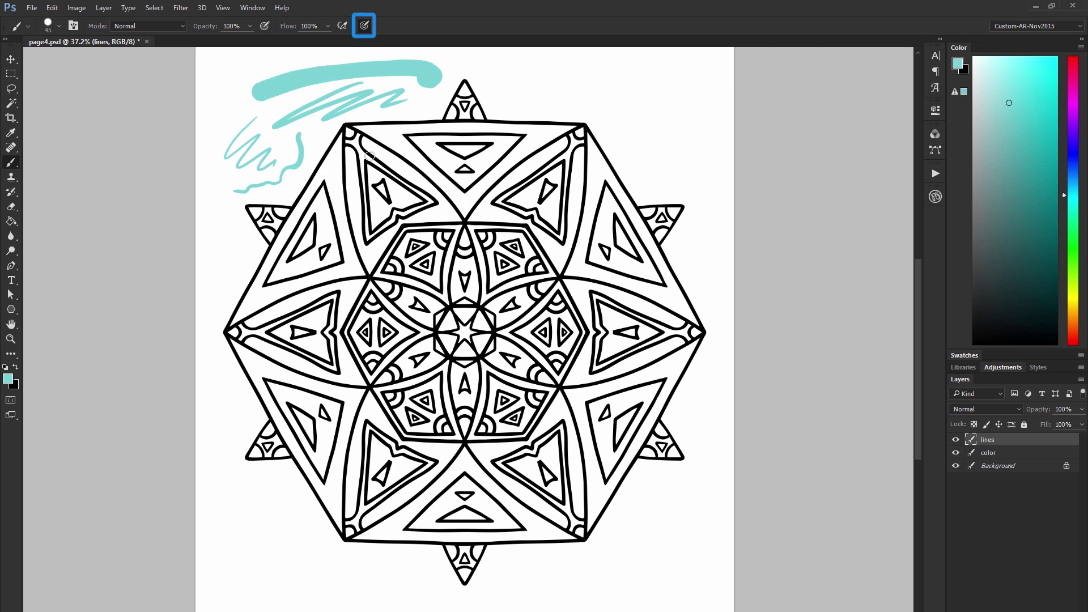
key(ctrl+alt+z)
key(ctrl+alt+z)
key(ctrl+alt+z)
key(ctrl+alt+z)
key(ctrl+alt+z)
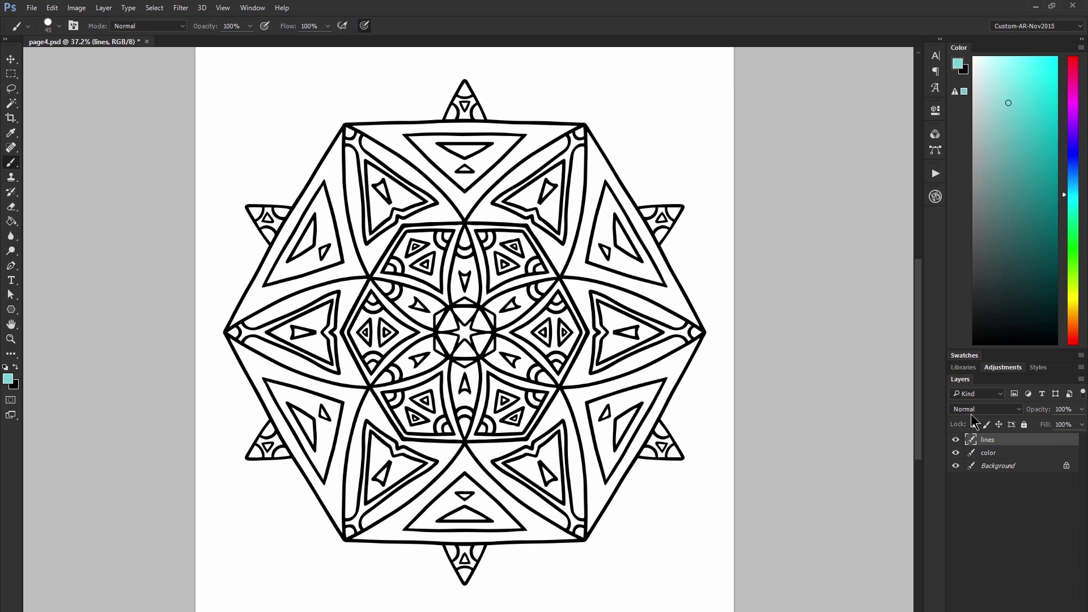
On the color layer, paint the hexagon's top wedge teal.
click(991, 454)
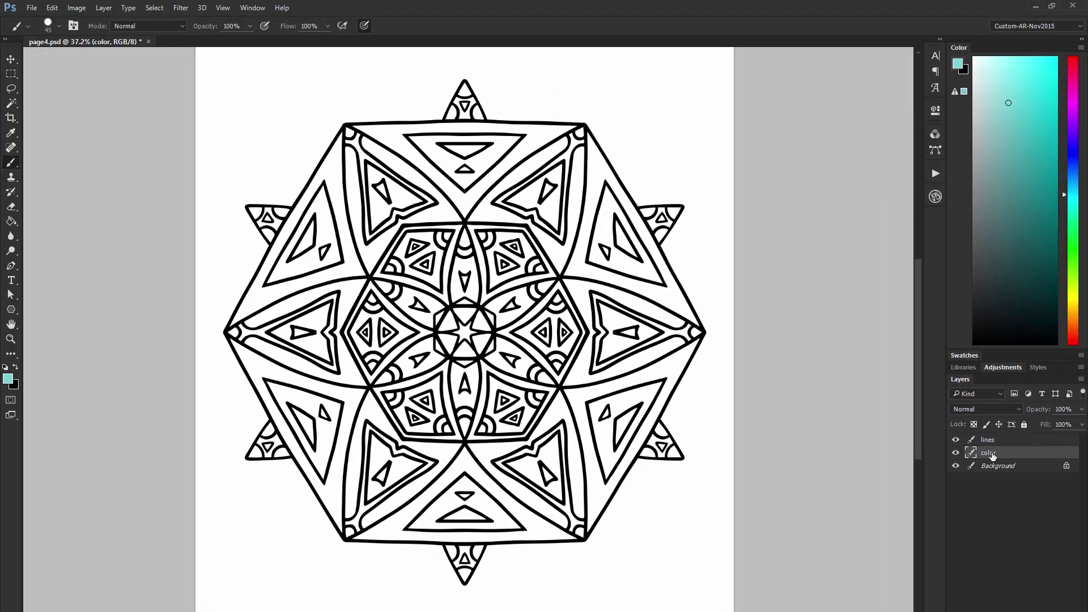
click(956, 440)
click(956, 440)
mouse_move(352, 126)
mouse_down()
mouse_move(573, 127)
mouse_move(538, 143)
mouse_move(465, 214)
mouse_up()
mouse_move(371, 128)
mouse_down()
mouse_move(435, 179)
mouse_move(400, 132)
mouse_move(493, 132)
mouse_move(523, 145)
mouse_move(487, 179)
mouse_move(416, 129)
mouse_move(405, 144)
mouse_move(467, 206)
mouse_up()
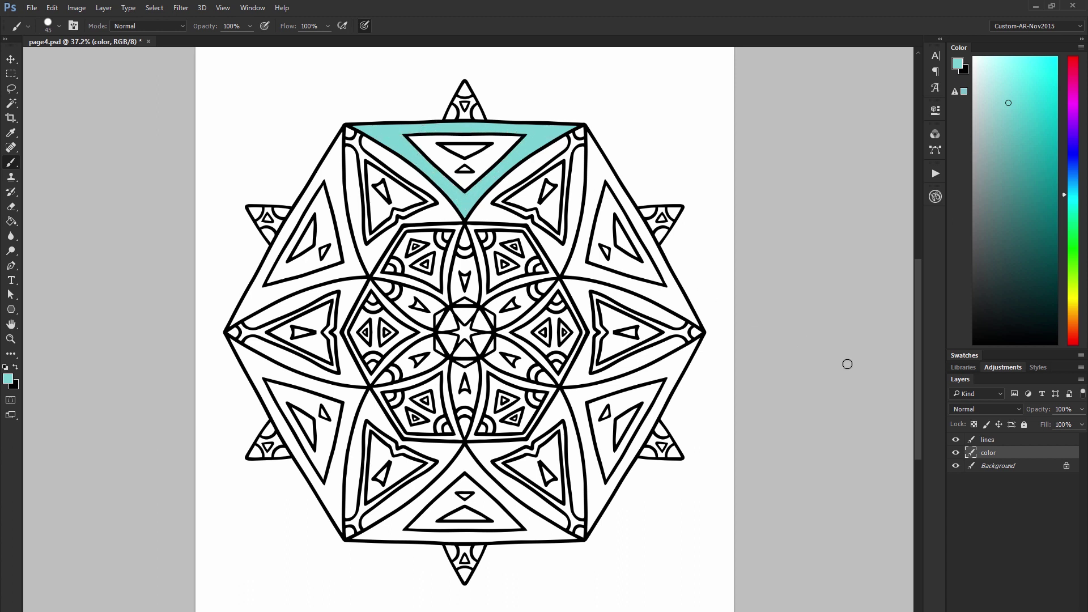
Rename the color layer to 'blue'.
double_click(989, 453)
text(blue)
key(Return)
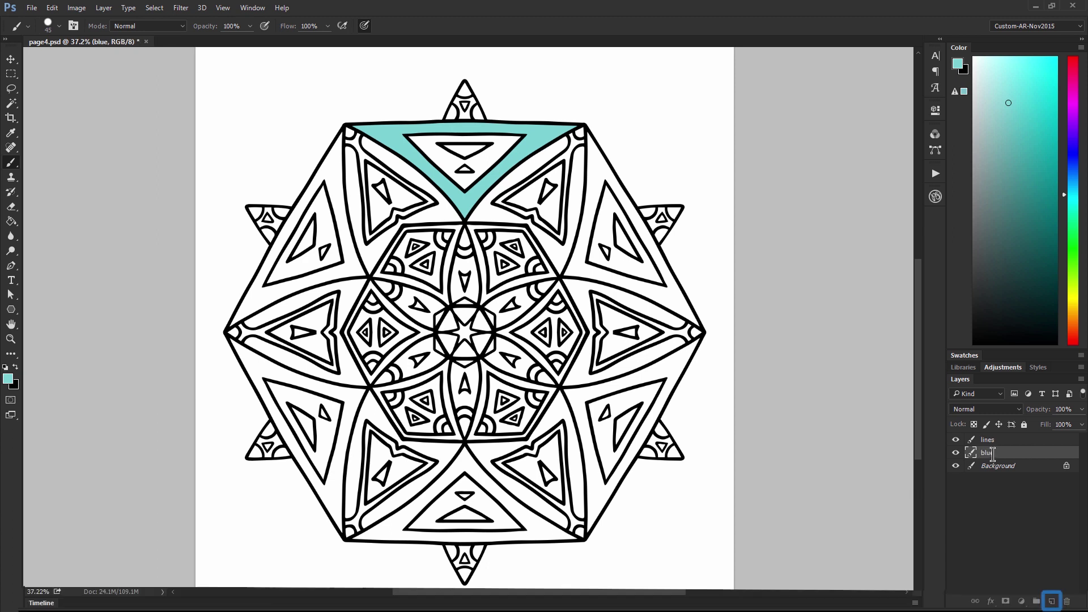
Add a 'yellow' layer below blue and paint the top wedge's inner triangle pale yellow.
click(1051, 601)
double_click(991, 453)
text(yellow)
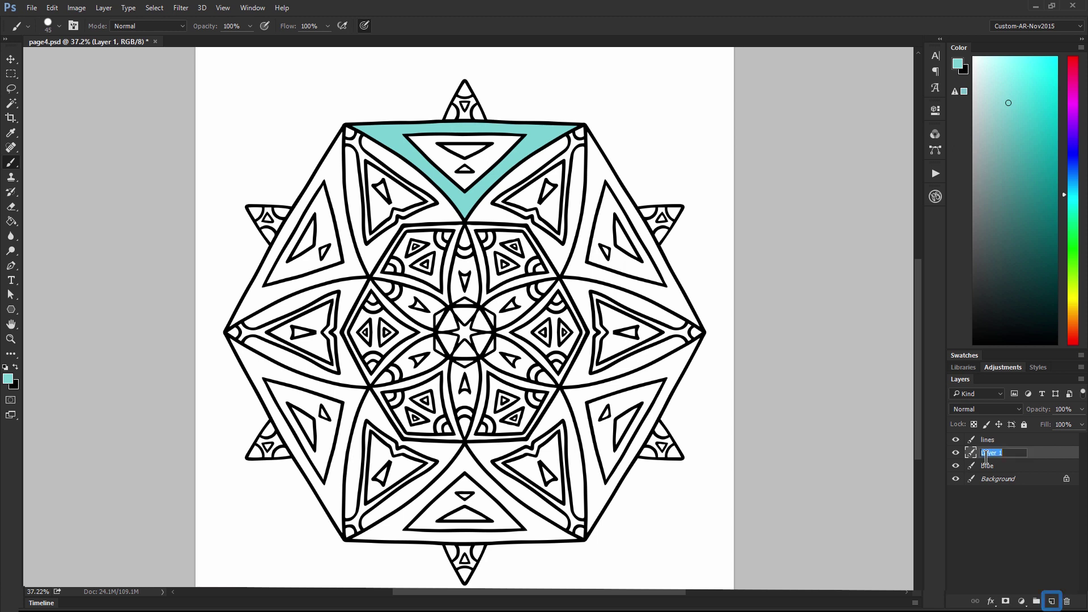
key(Return)
drag(989, 465, 991, 468)
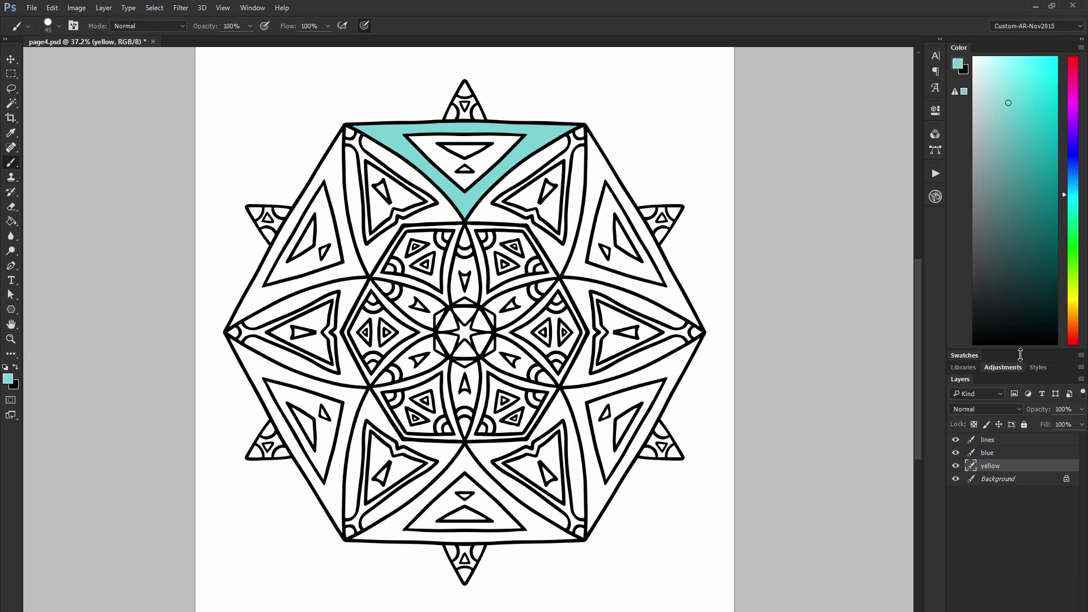
click(1073, 298)
drag(1018, 62, 1020, 47)
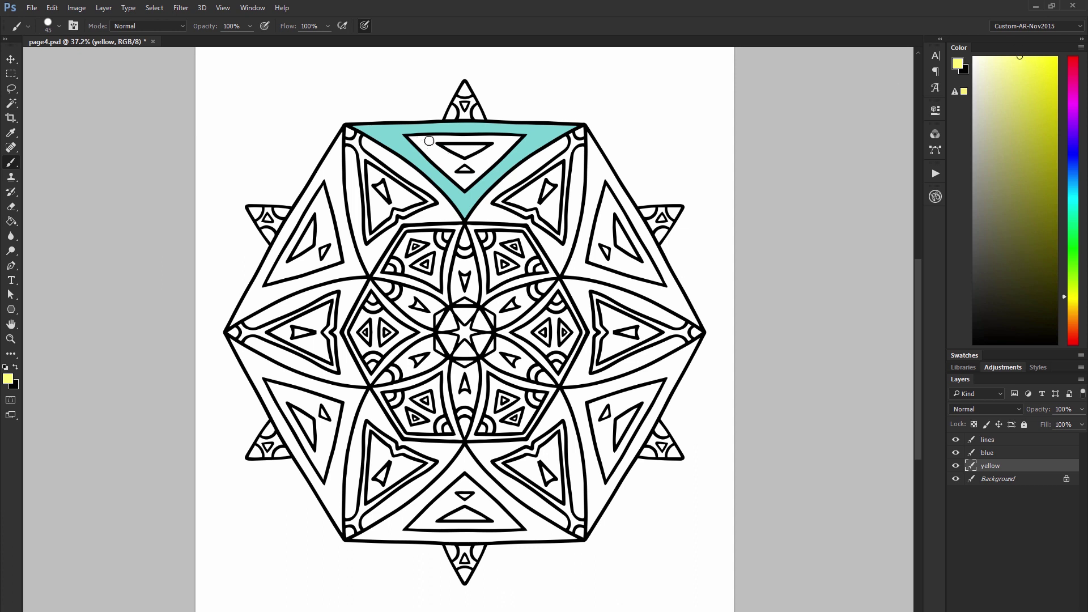
mouse_move(414, 137)
mouse_down()
mouse_move(450, 135)
mouse_move(423, 154)
mouse_move(438, 157)
mouse_move(516, 134)
mouse_move(475, 183)
mouse_move(478, 157)
mouse_move(445, 172)
mouse_up()
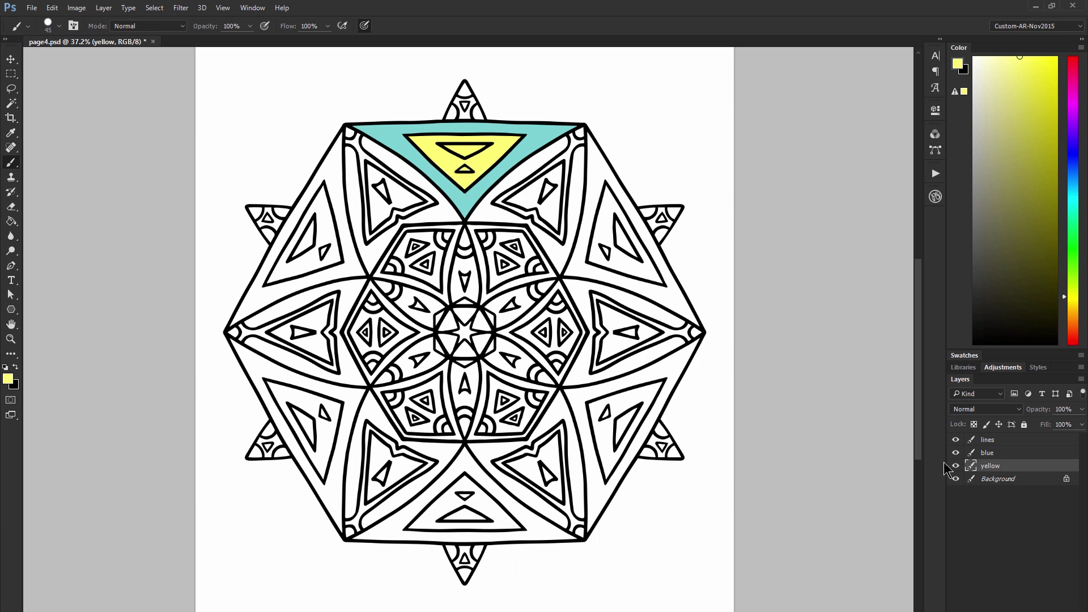
Add a 'pink' layer and paint the small inner triangle soft pink.
click(1052, 601)
double_click(988, 466)
text(pink)
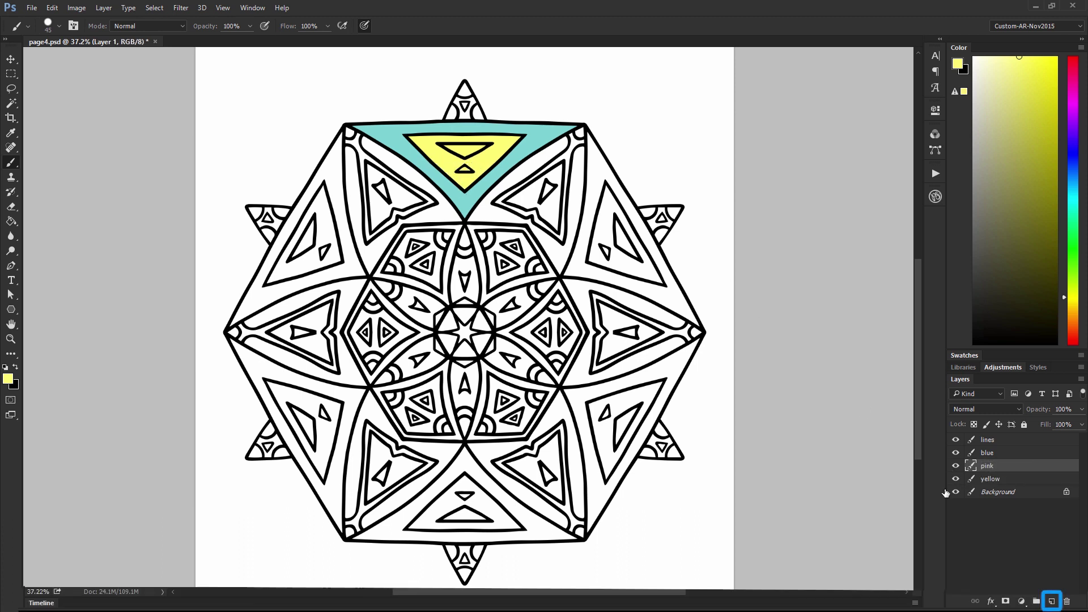
key(Return)
click(1073, 80)
drag(1077, 88, 1073, 56)
click(1004, 76)
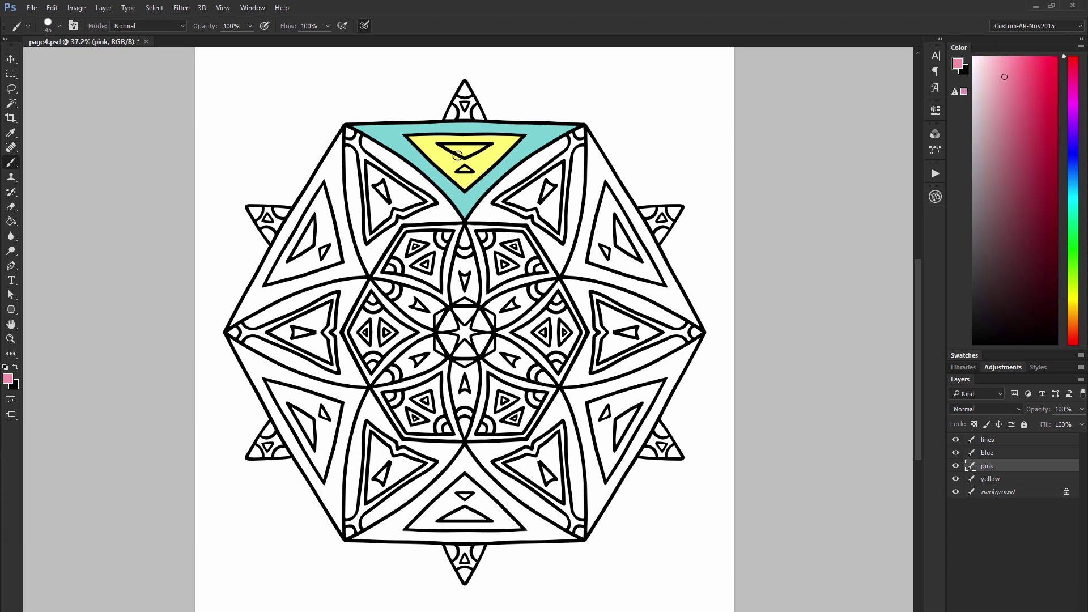
drag(446, 145, 469, 148)
click(998, 454)
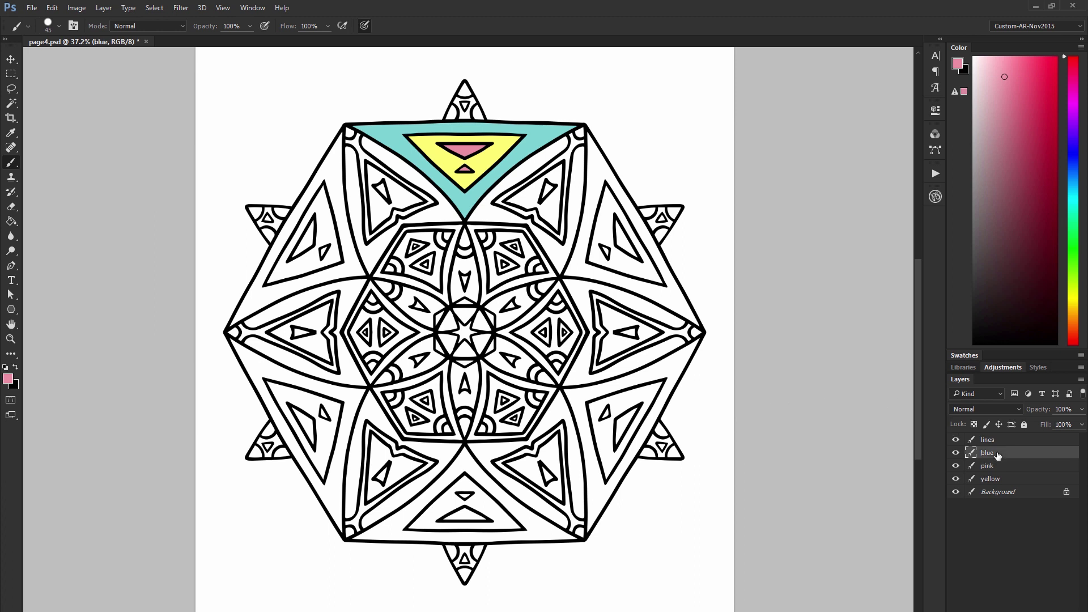
click(76, 8)
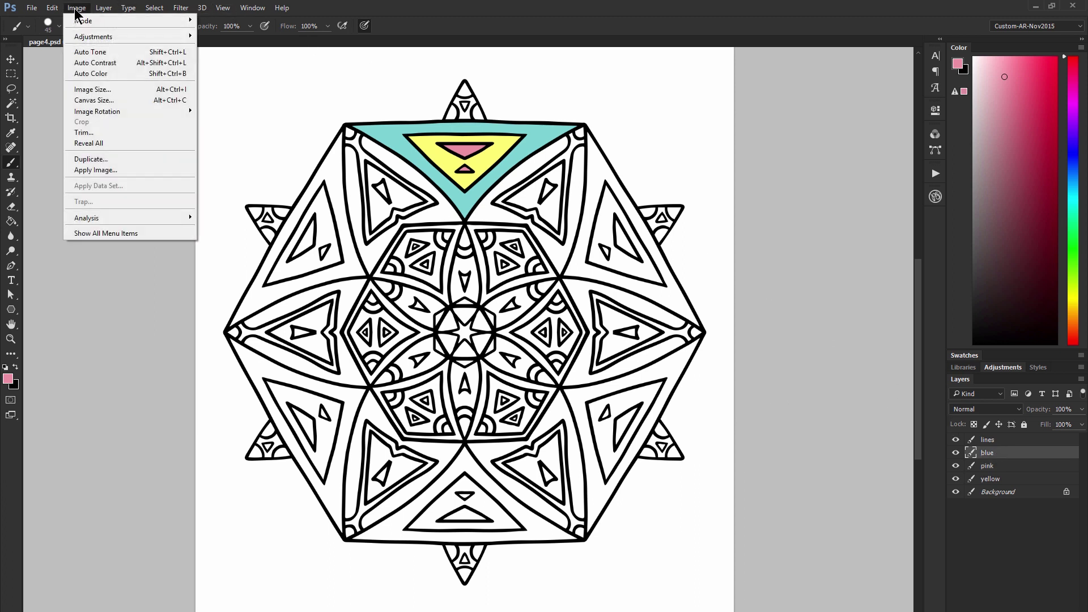
mouse_move(102, 37)
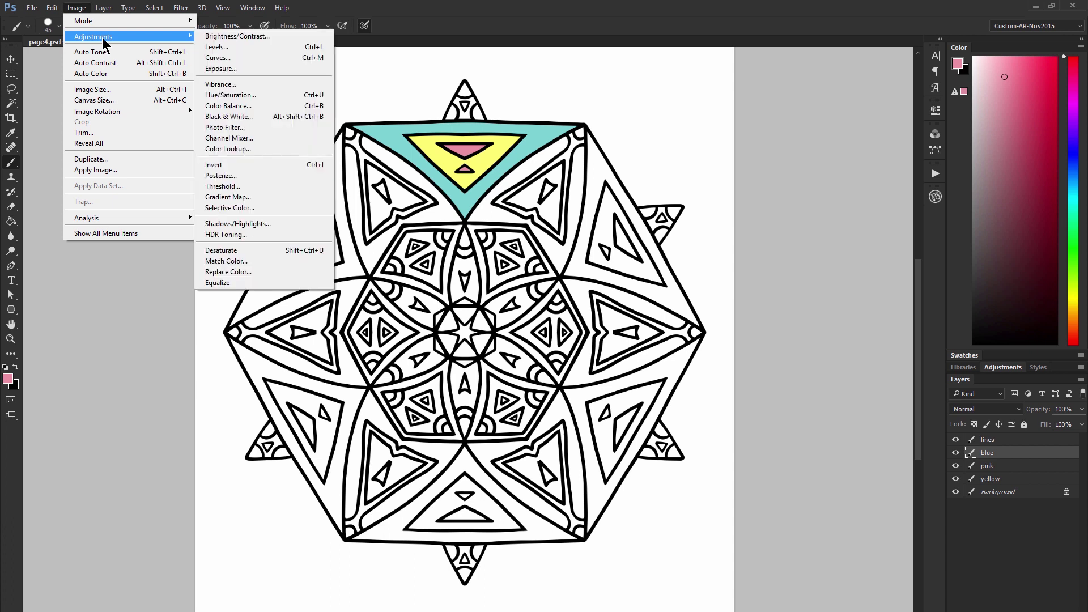
click(243, 96)
drag(857, 250, 812, 251)
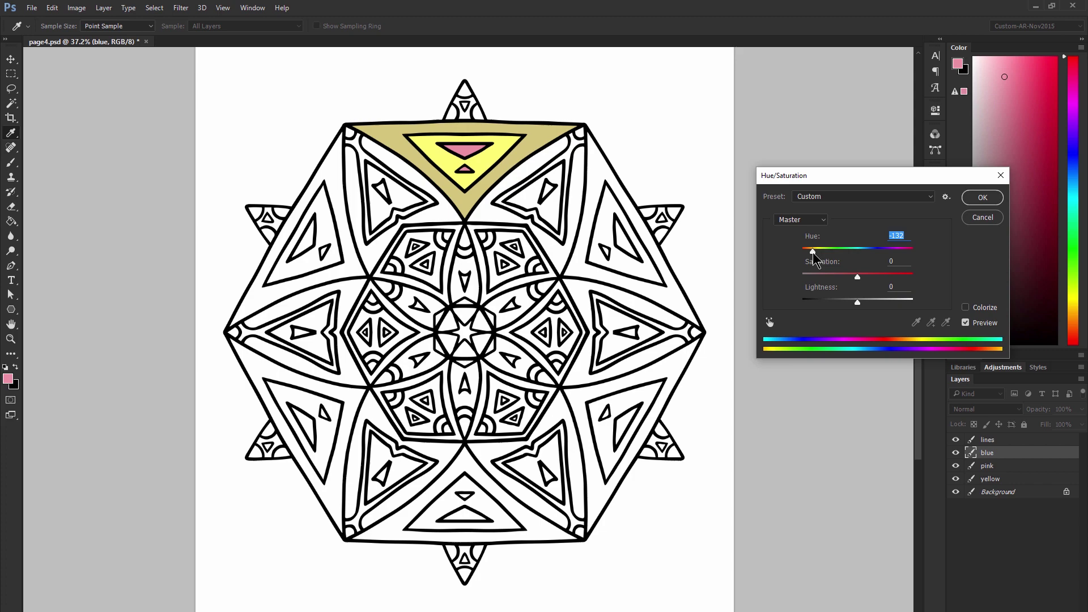
key(Return)
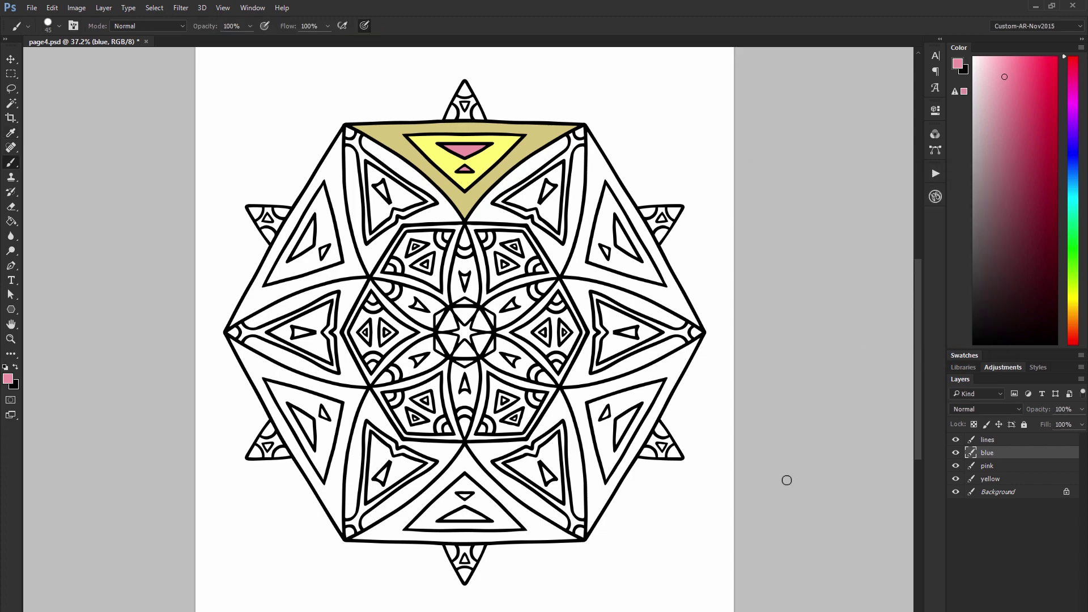
key(ctrl+z)
click(992, 440)
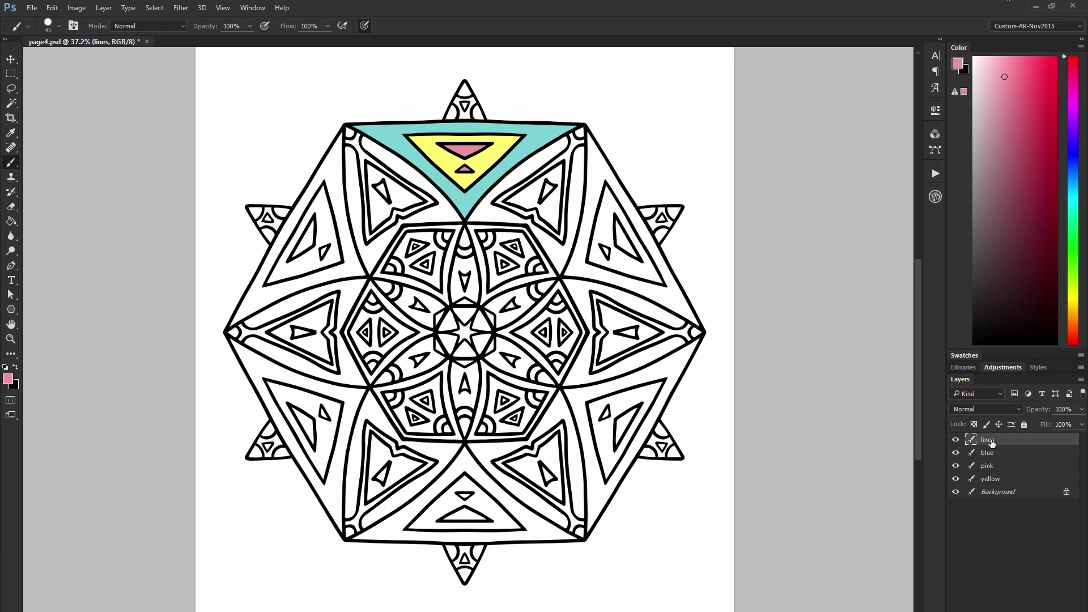
key(ctrl+shift+alt+n)
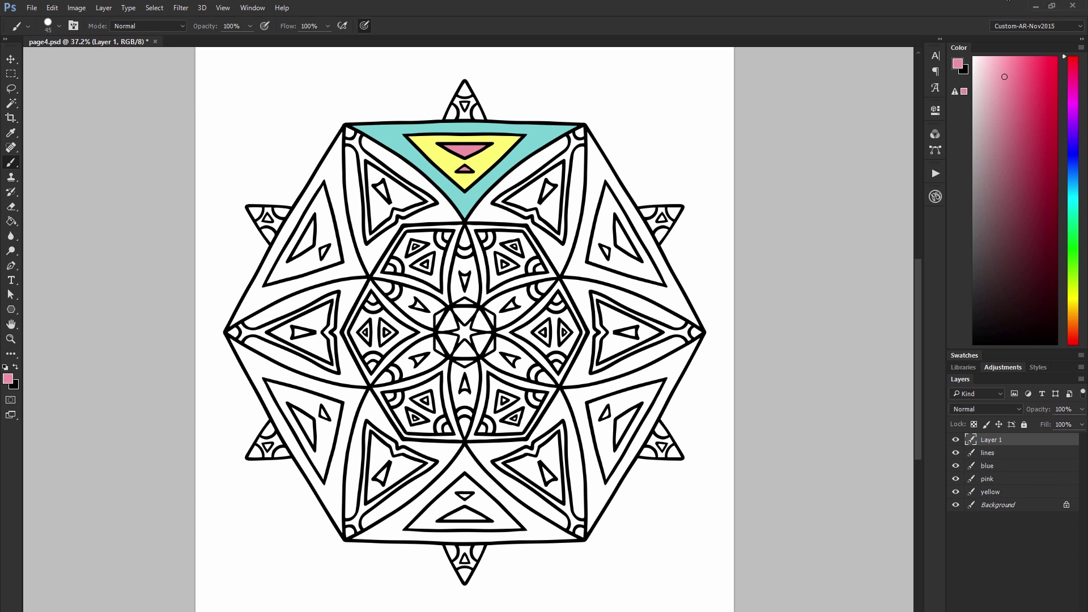
double_click(991, 440)
text(multiply)
key(Return)
click(981, 411)
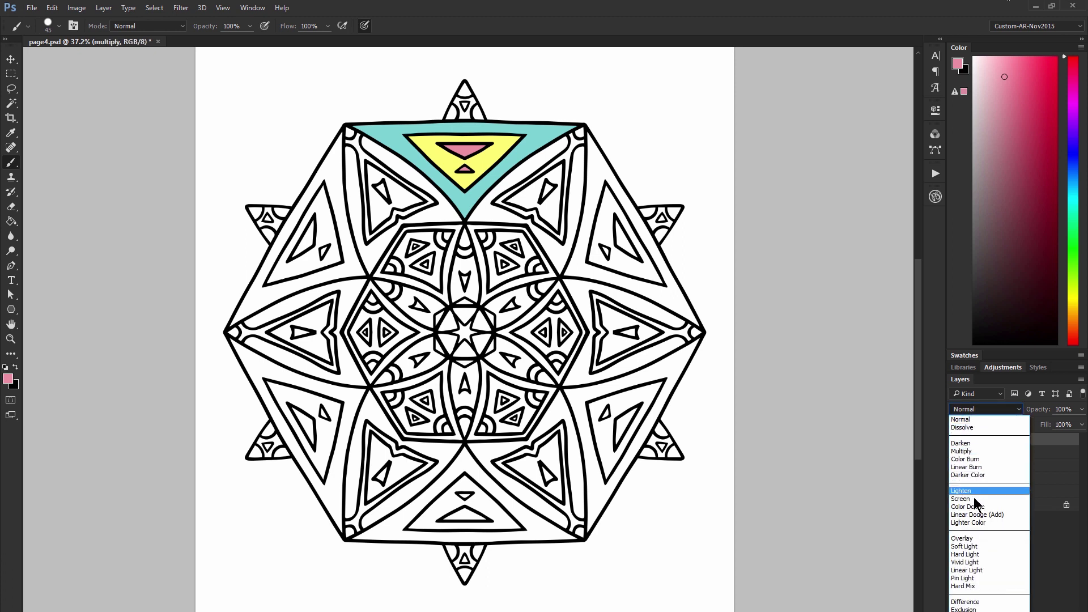
click(978, 458)
click(1056, 58)
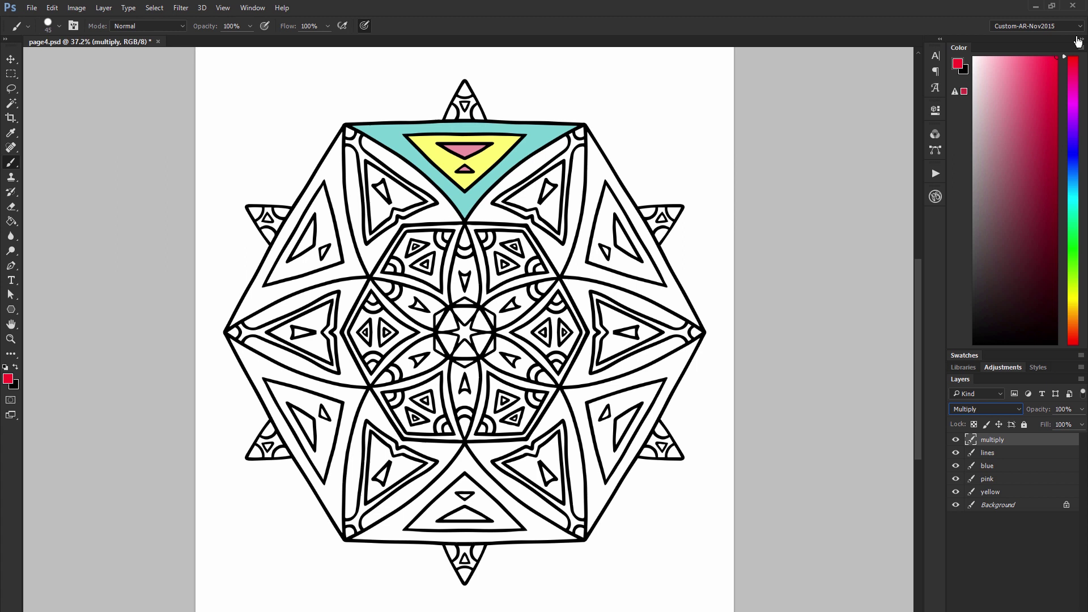
mouse_move(502, 235)
mouse_down()
mouse_move(482, 237)
mouse_move(513, 283)
mouse_move(510, 237)
mouse_move(522, 271)
mouse_up()
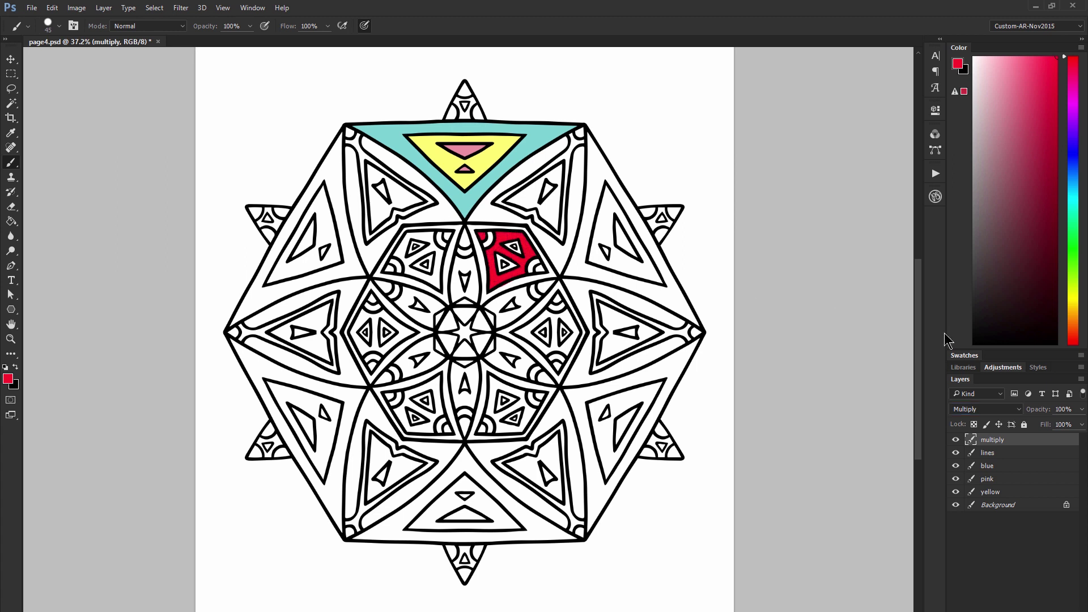
click(980, 409)
click(975, 422)
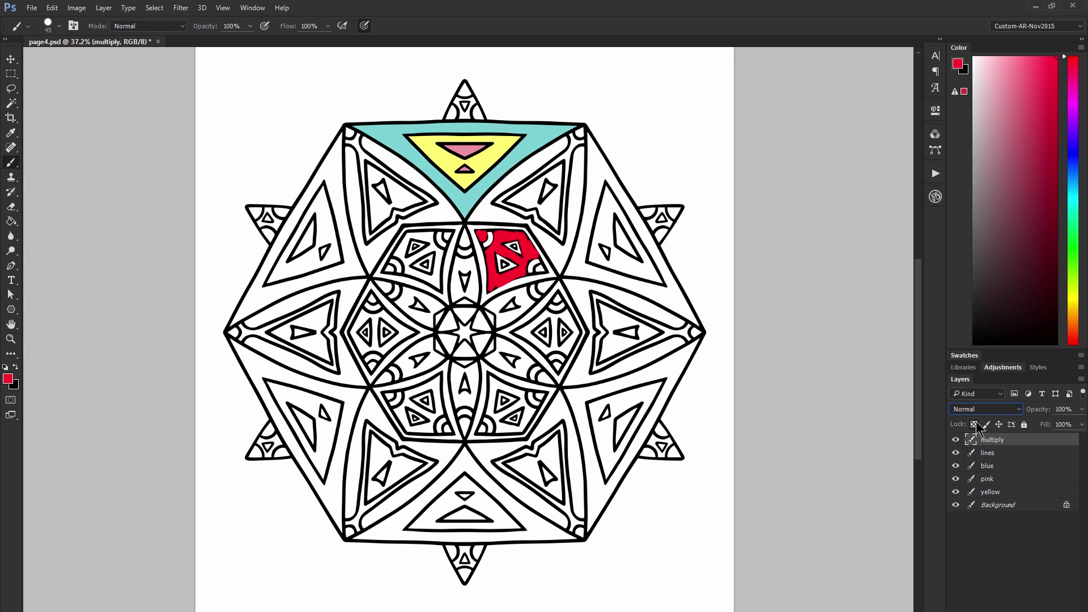
click(980, 409)
click(978, 452)
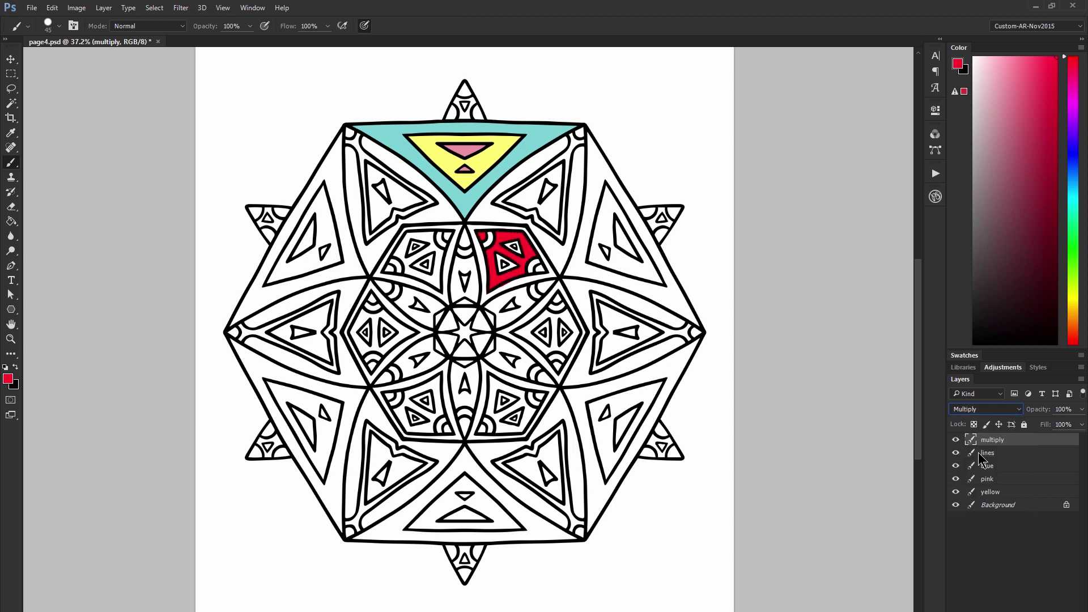
key(ctrl+shift+alt+n)
double_click(990, 440)
text(m)
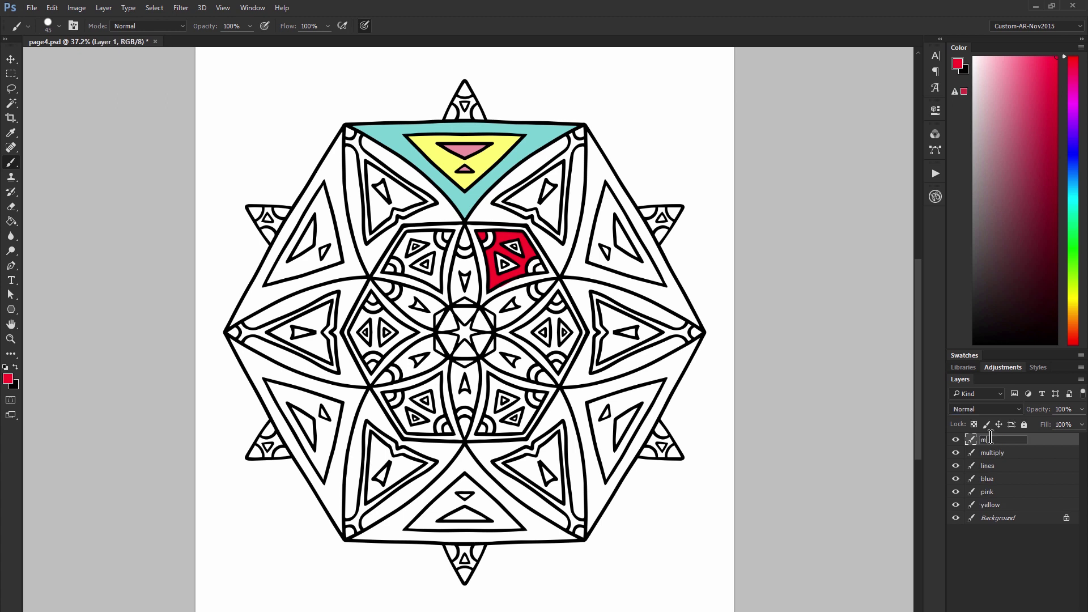
text(ultiply2)
key(Return)
drag(1073, 63, 1073, 146)
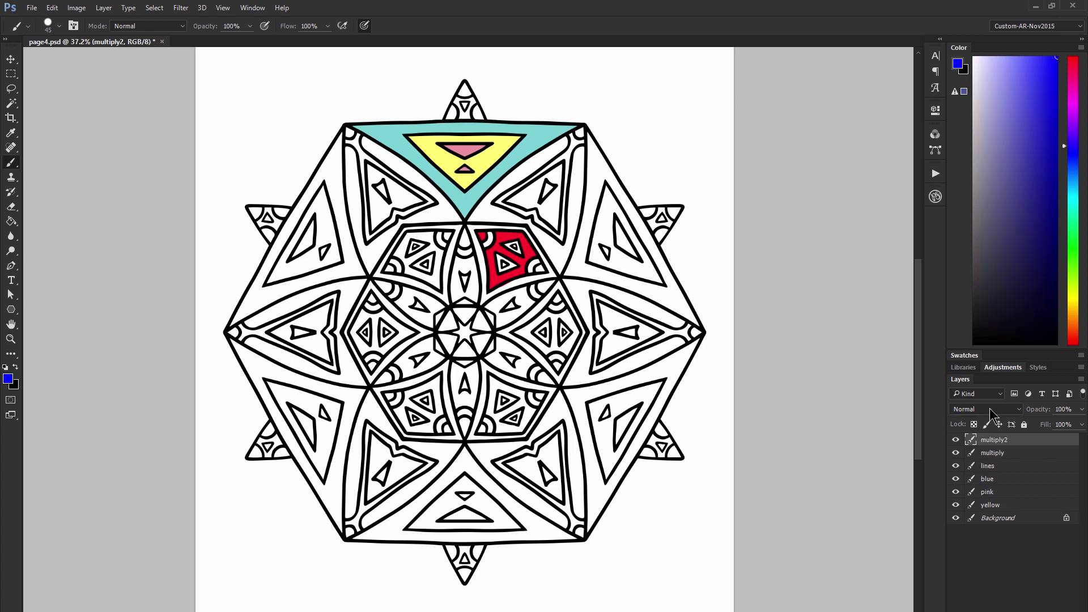
click(988, 410)
click(975, 451)
mouse_move(482, 224)
mouse_down()
mouse_move(480, 262)
mouse_move(513, 244)
mouse_move(510, 226)
mouse_move(480, 215)
mouse_up()
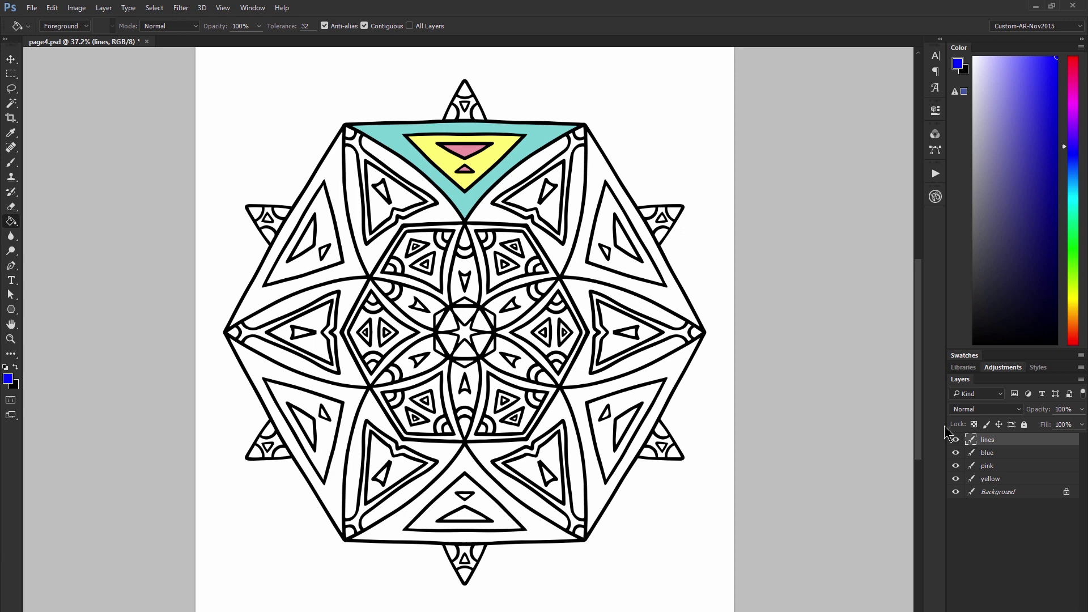
Duplicate the lines layer as 'bucket' and move it below lines.
right_click(998, 440)
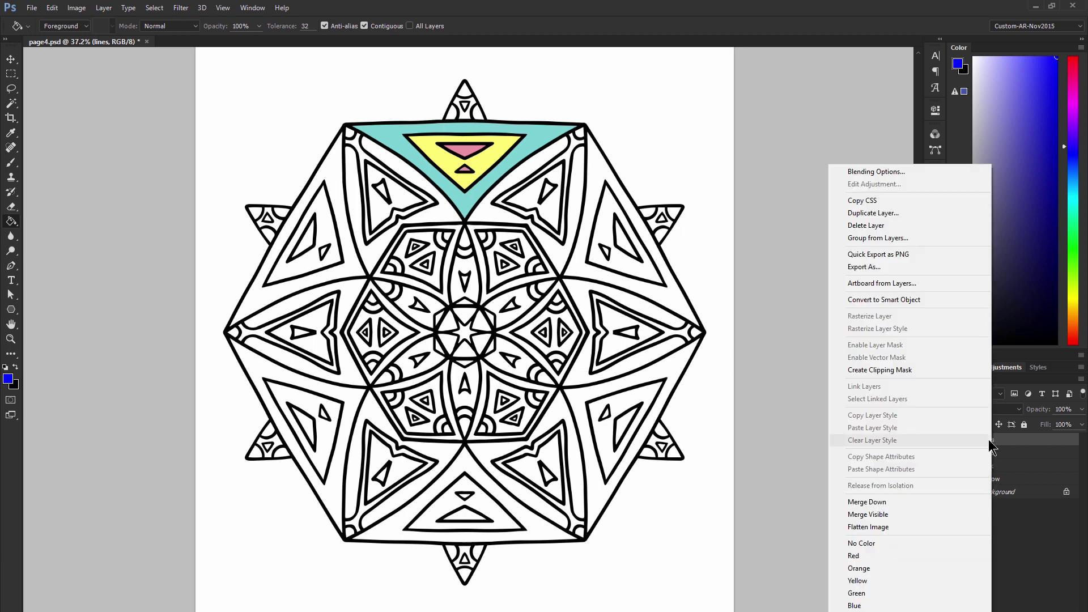
click(879, 213)
text(bucket)
key(Return)
drag(991, 441, 993, 455)
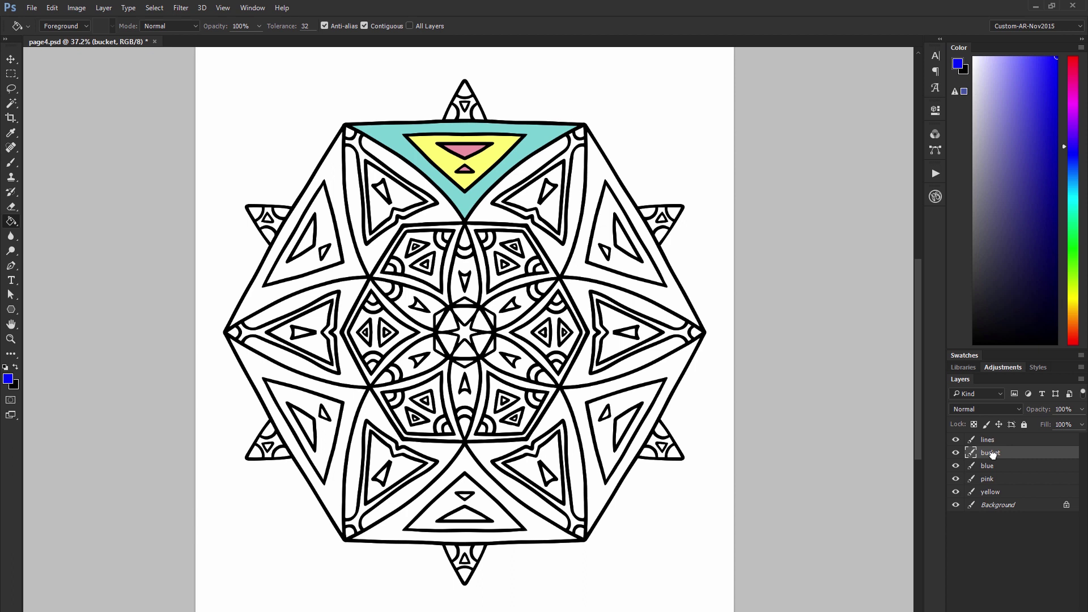
With the Paint Bucket and sampled pink, fill the six bands around the hexagon.
right_click(13, 223)
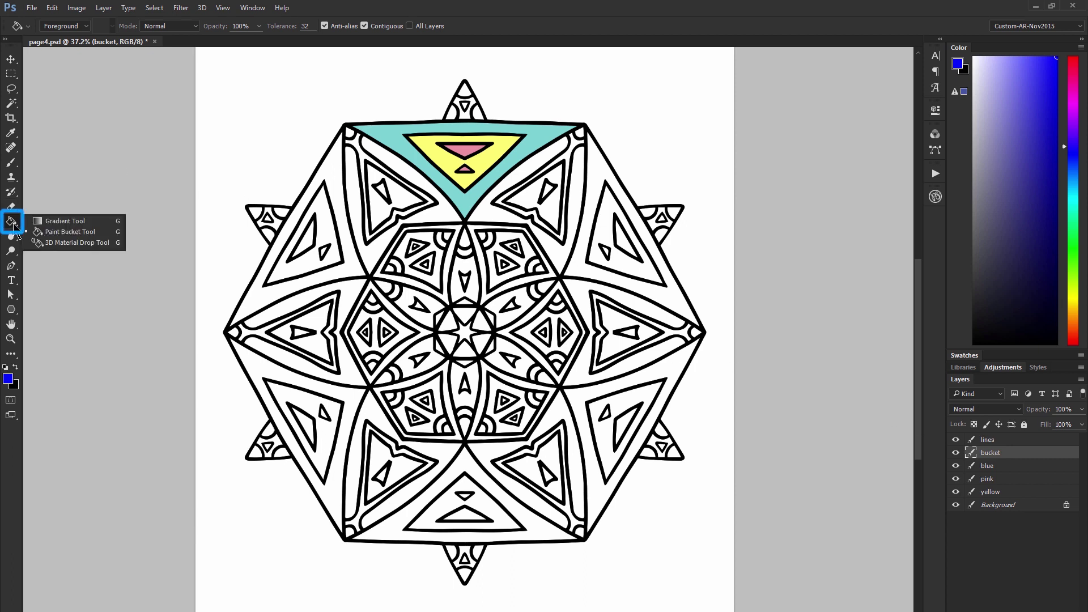
click(51, 236)
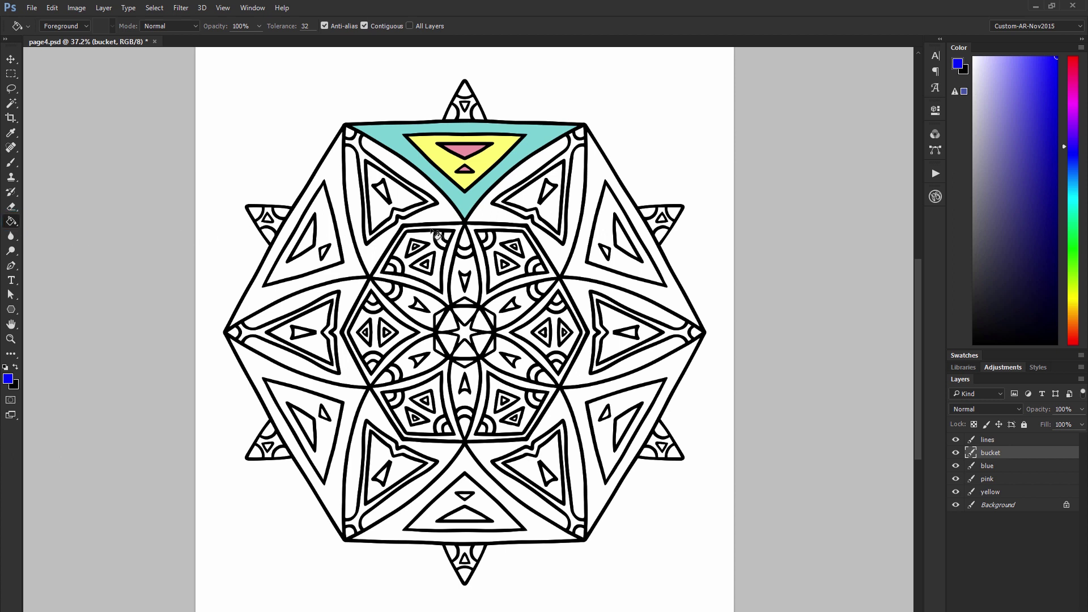
alt+click(462, 203)
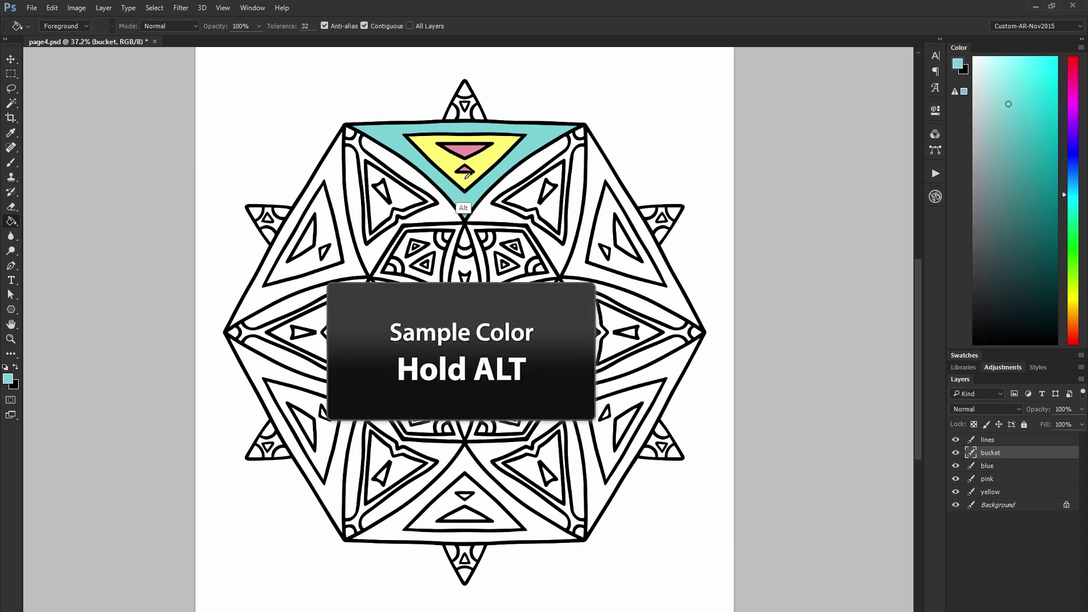
alt+click(467, 173)
alt+click(466, 172)
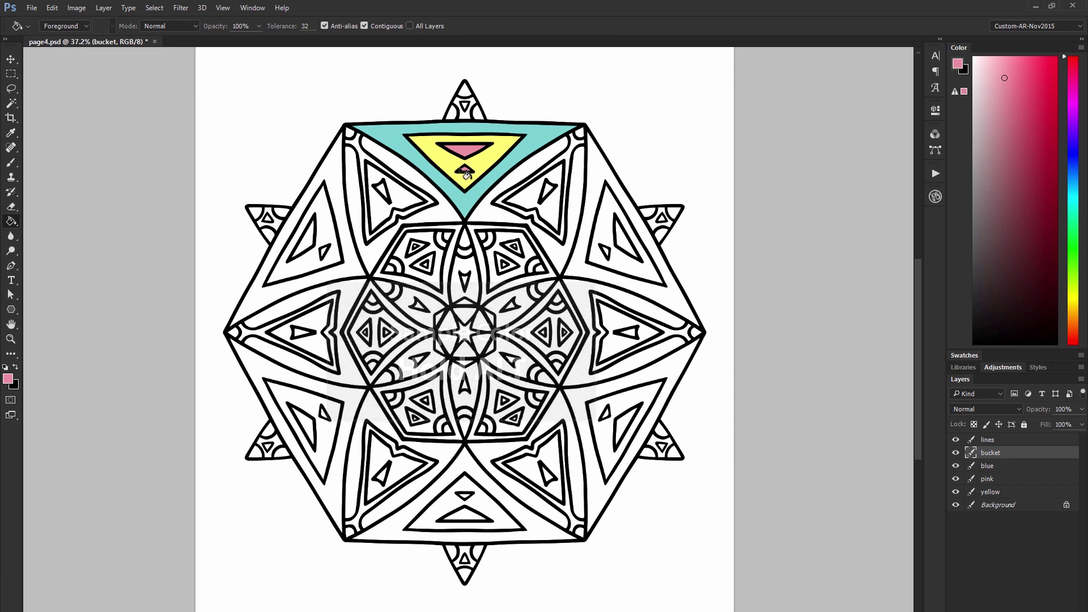
click(422, 187)
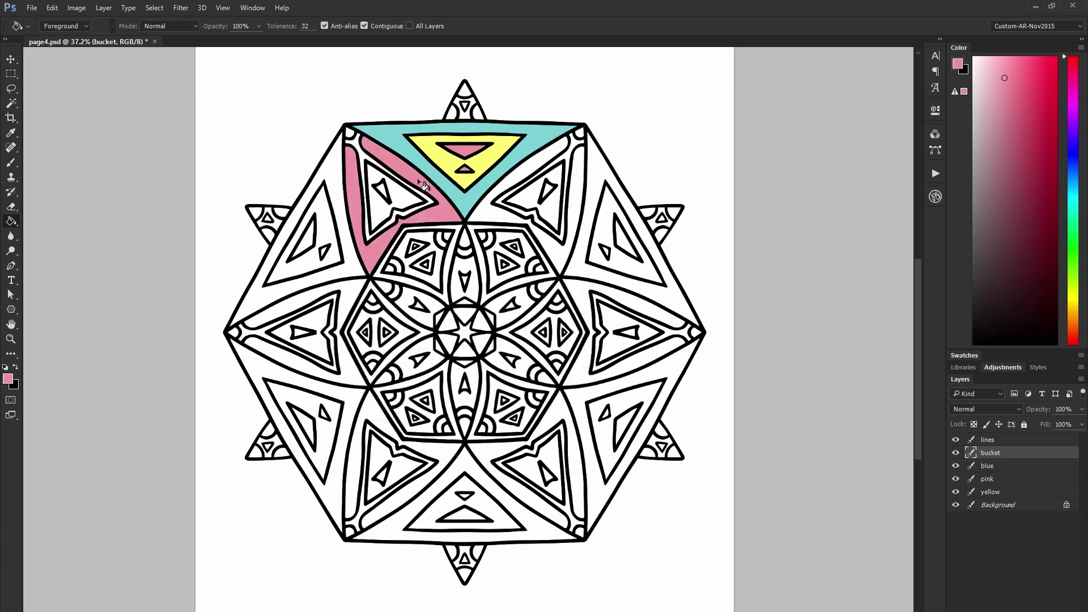
click(523, 183)
click(589, 309)
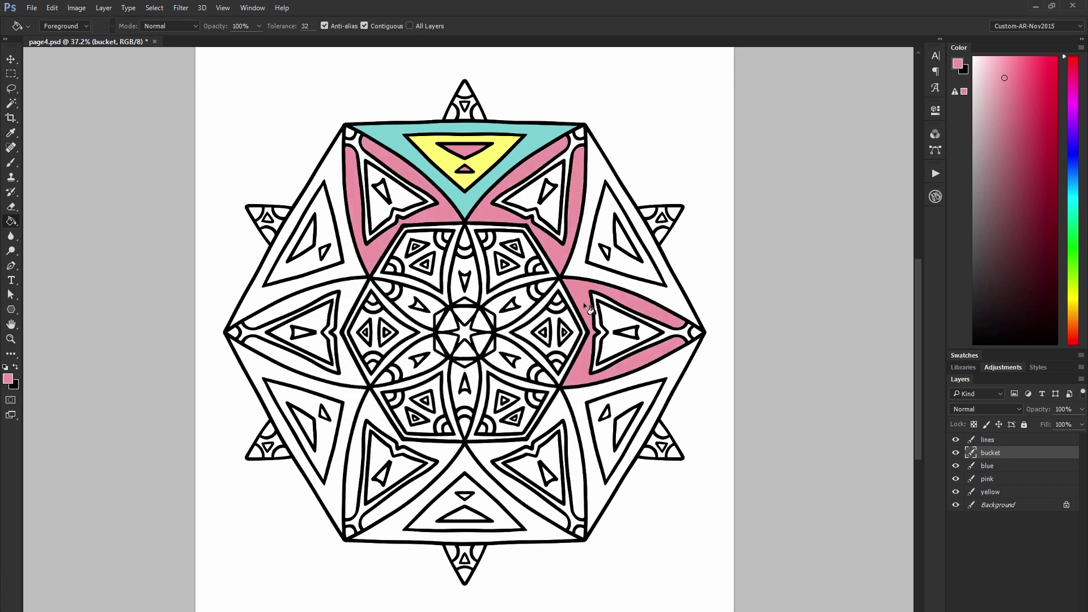
click(569, 422)
click(449, 461)
click(356, 376)
Fill the bottom and four side triangles with sampled yellow.
alt+click(465, 170)
click(497, 485)
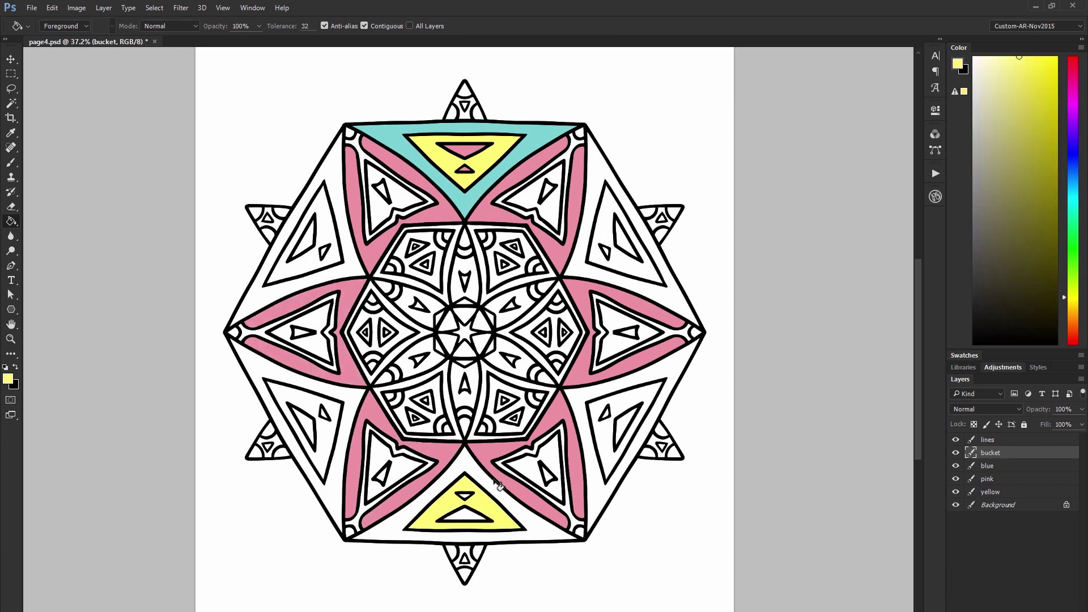
click(646, 266)
click(635, 391)
click(331, 408)
click(338, 227)
Fill the upper-left and upper-right inner triangles pink.
alt+click(422, 201)
click(306, 241)
click(623, 241)
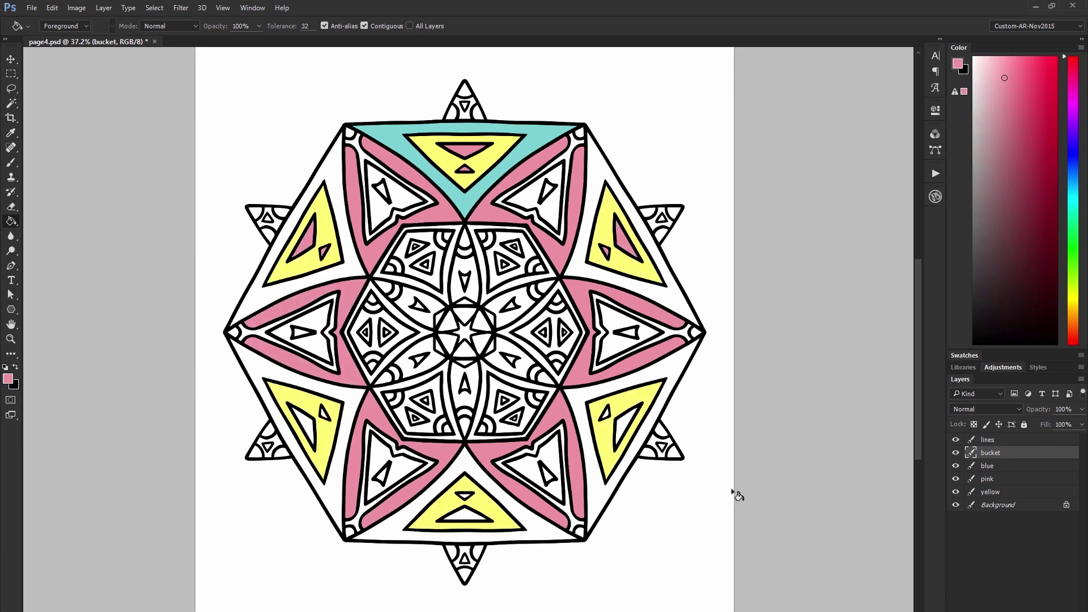
click(991, 440)
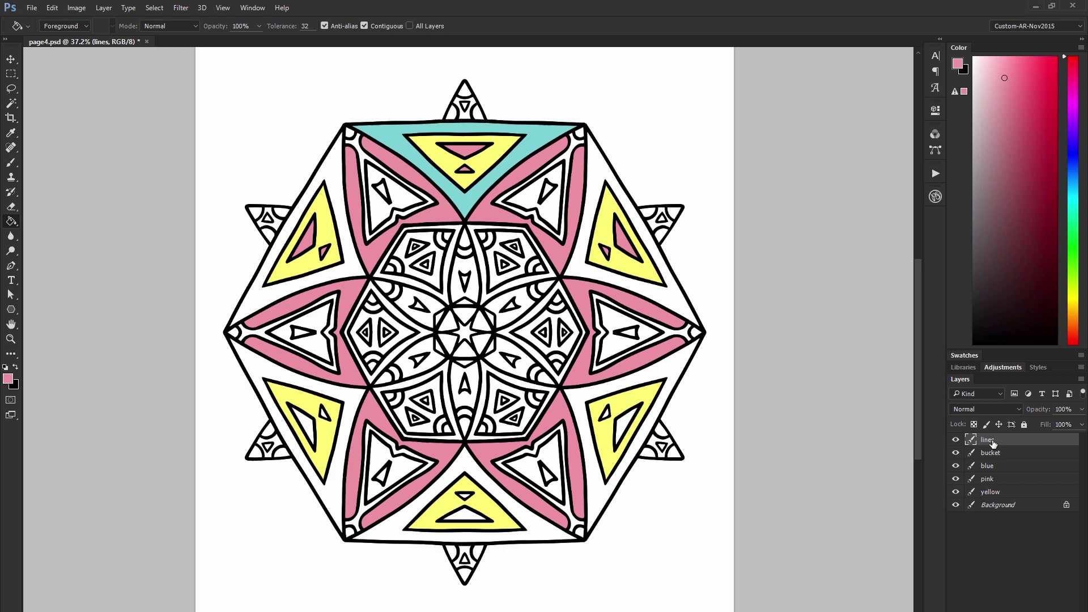
Duplicate lines as 'color hold' and give it a navy #003c52 Color Overlay.
right_click(992, 443)
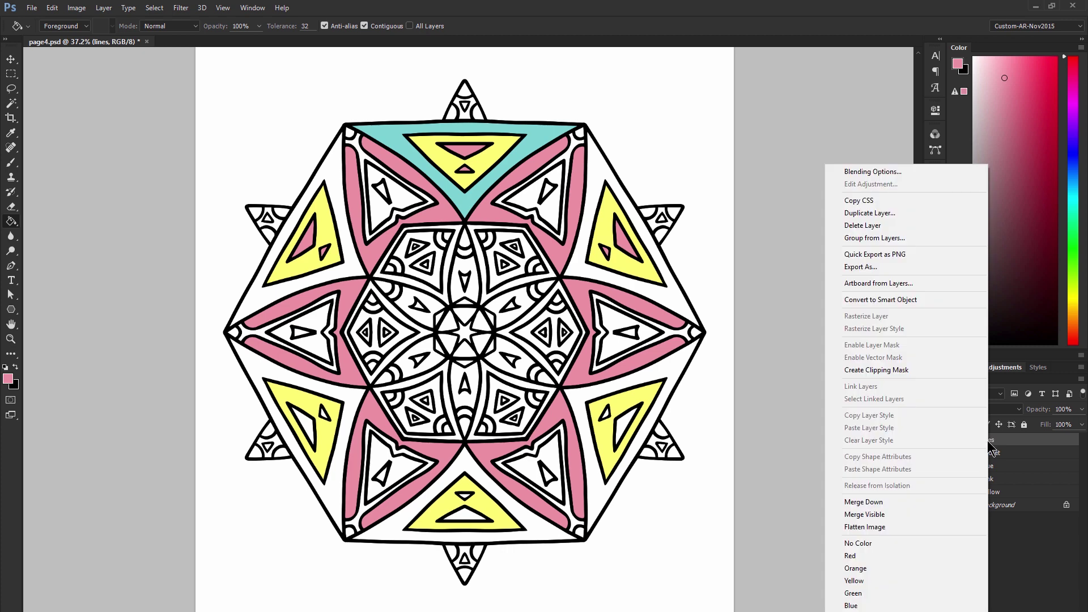
click(878, 214)
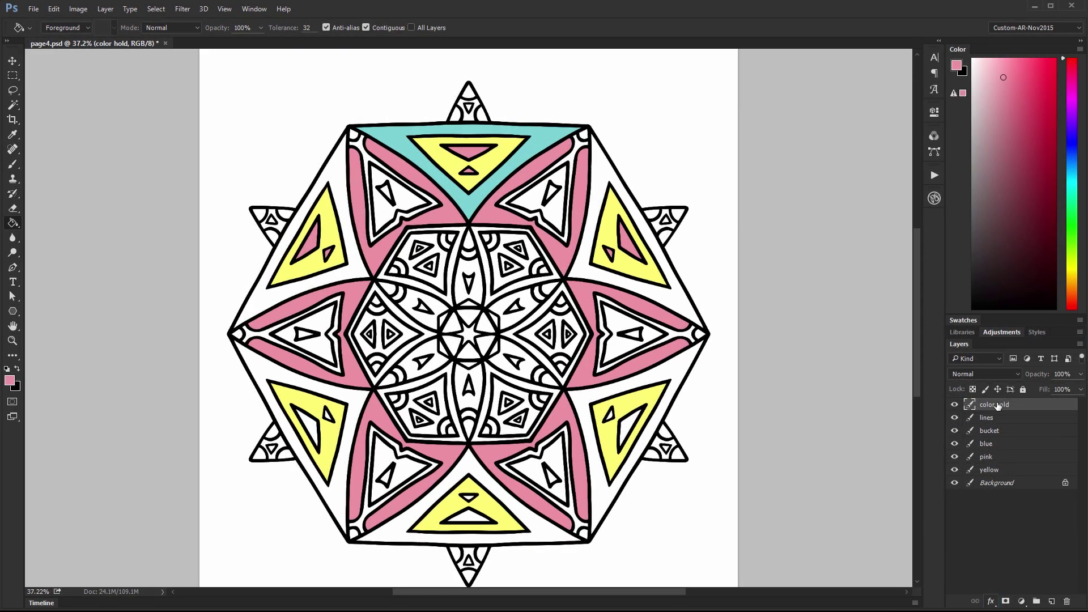
click(990, 600)
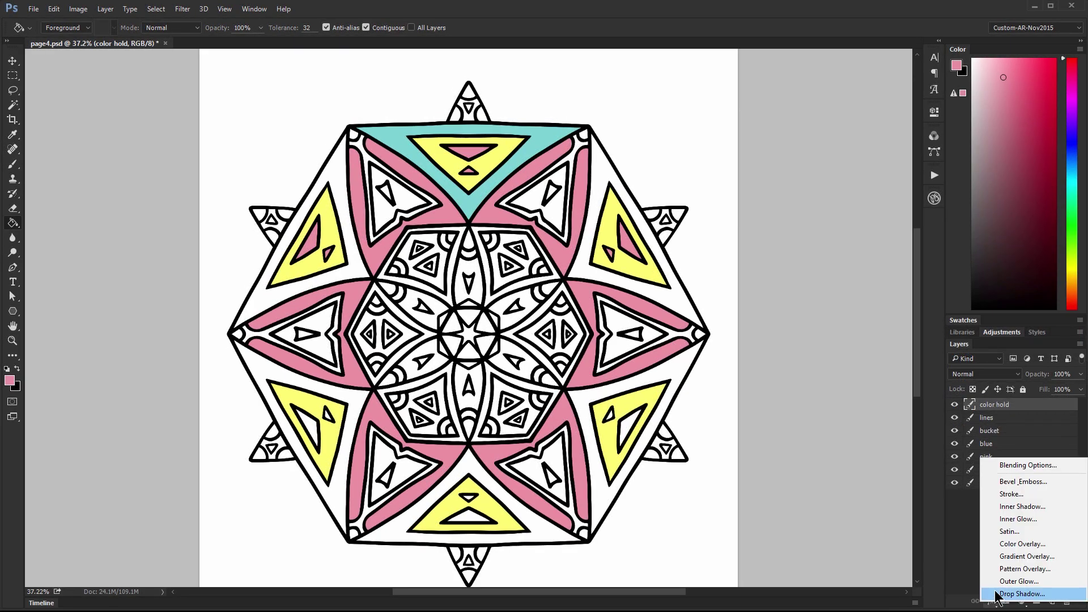
click(1021, 545)
click(585, 391)
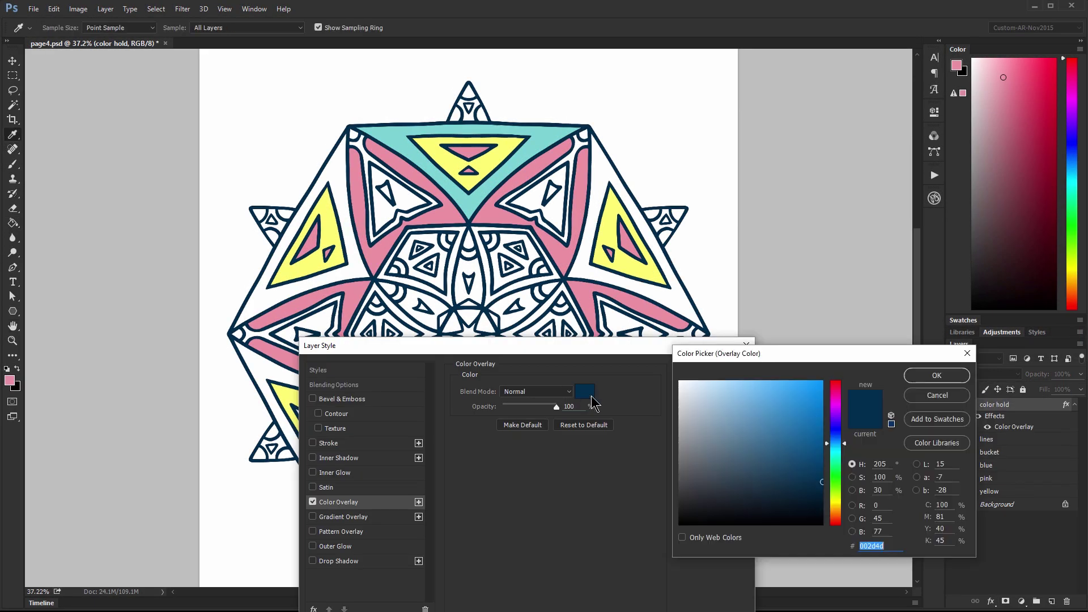
drag(829, 449, 826, 457)
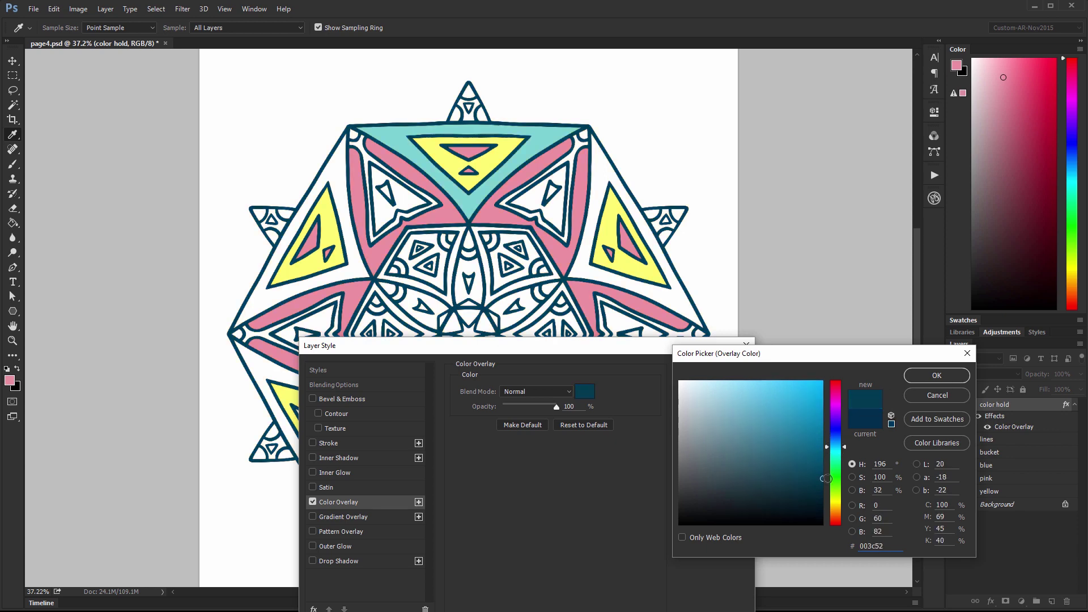
click(936, 376)
click(712, 370)
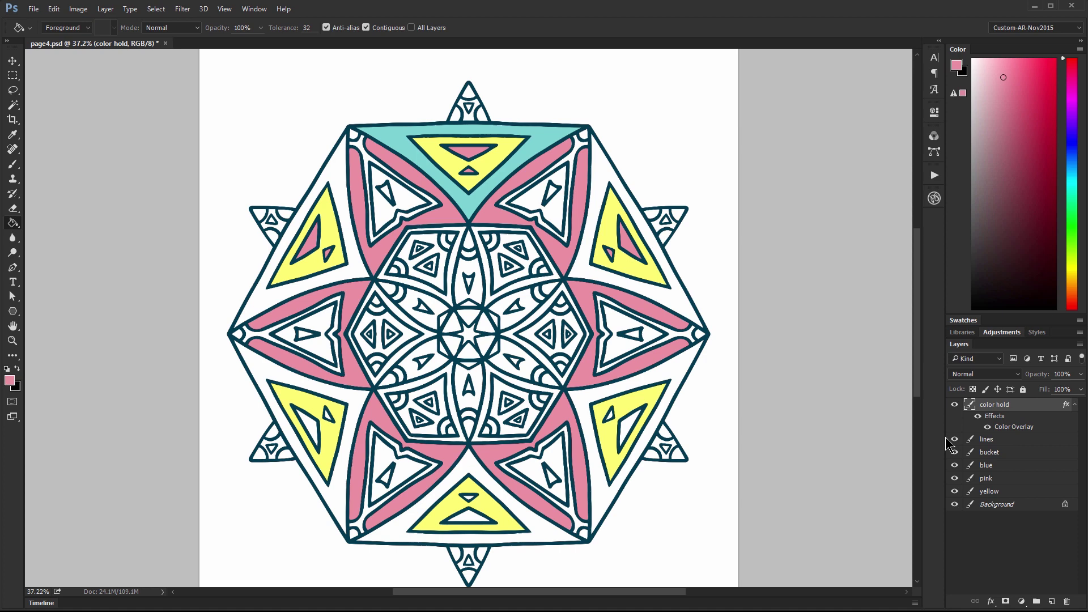
Add a pale pink #ffcfd7 Solid Color fill layer just above Background.
click(1007, 505)
click(1022, 601)
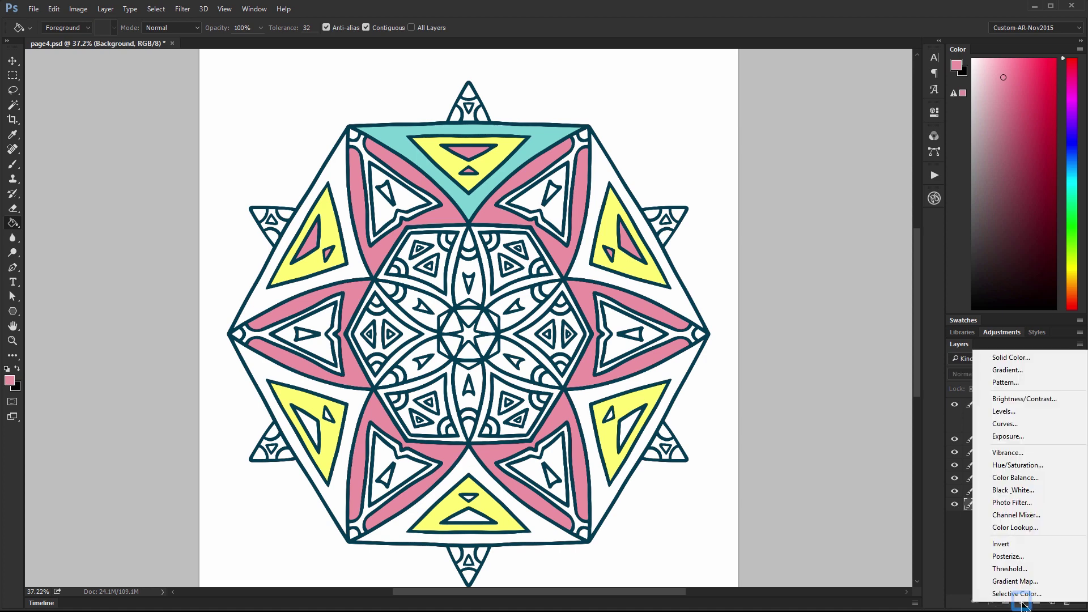
click(1019, 358)
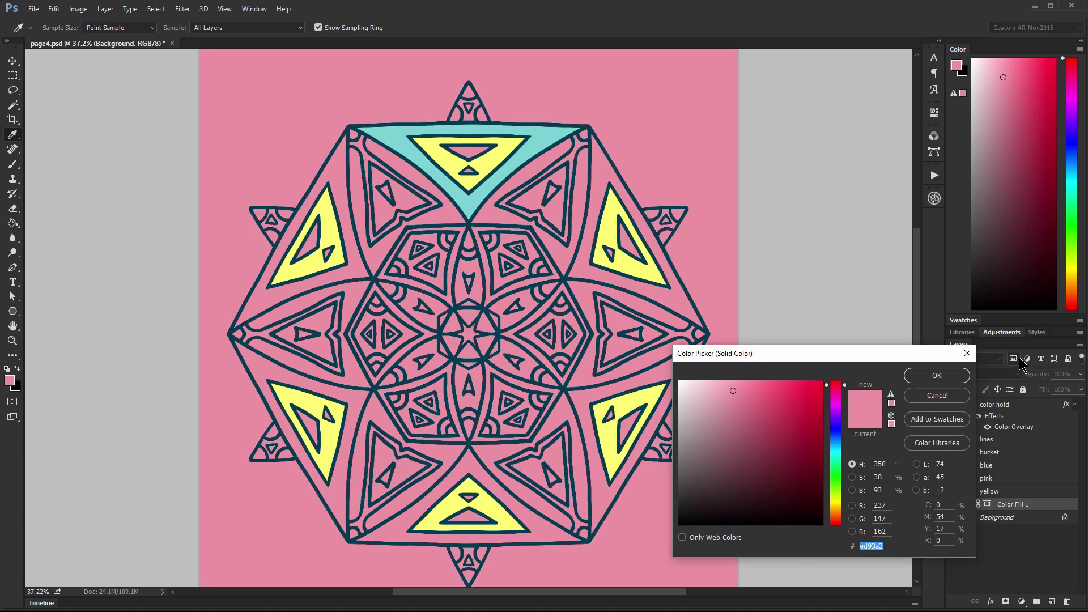
click(705, 377)
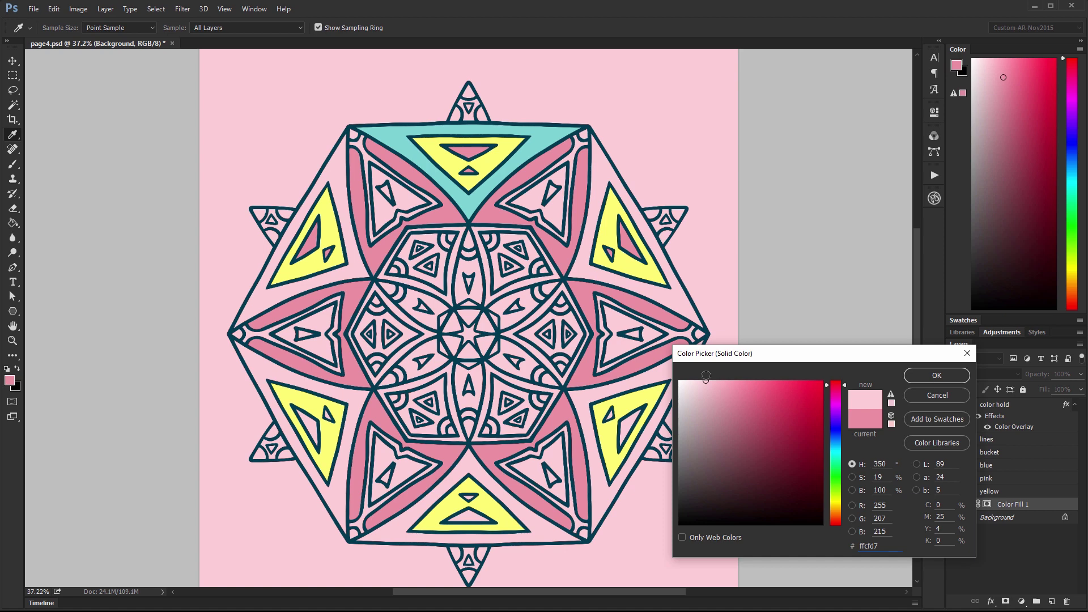
click(935, 376)
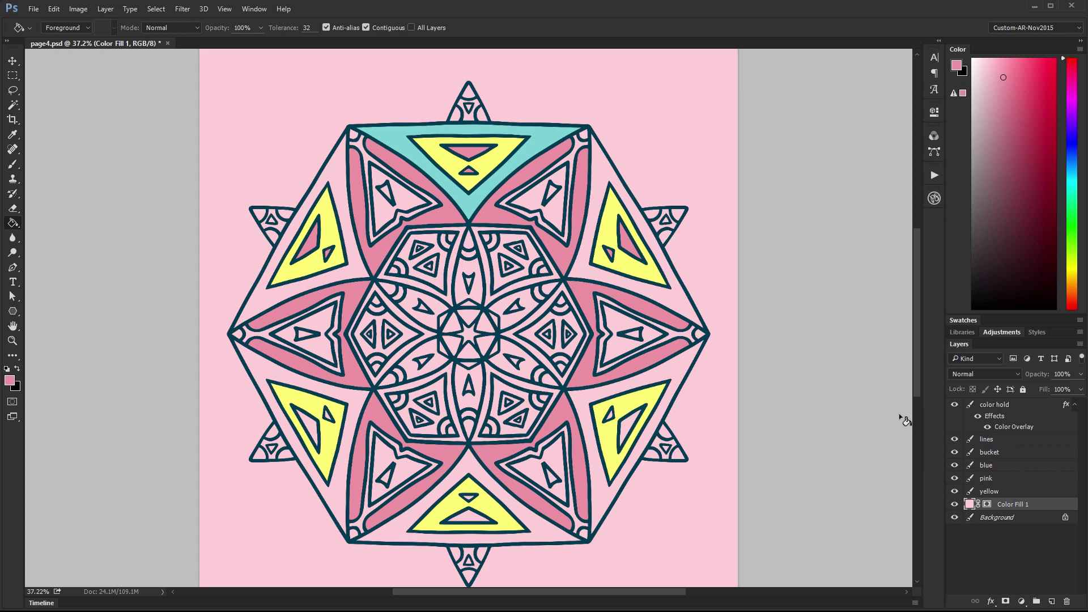
Load the yellow layer's pixels as a selection and drag an orange gradient over the top triangle.
scroll(904, 420, down, 1)
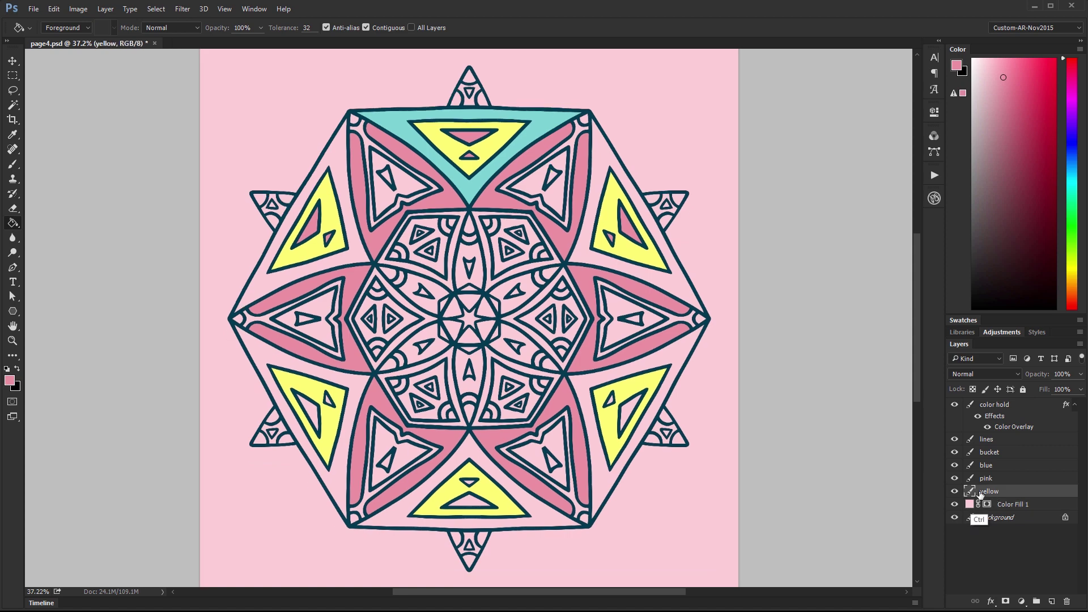
click(989, 492)
ctrl+click(971, 492)
right_click(13, 223)
click(62, 225)
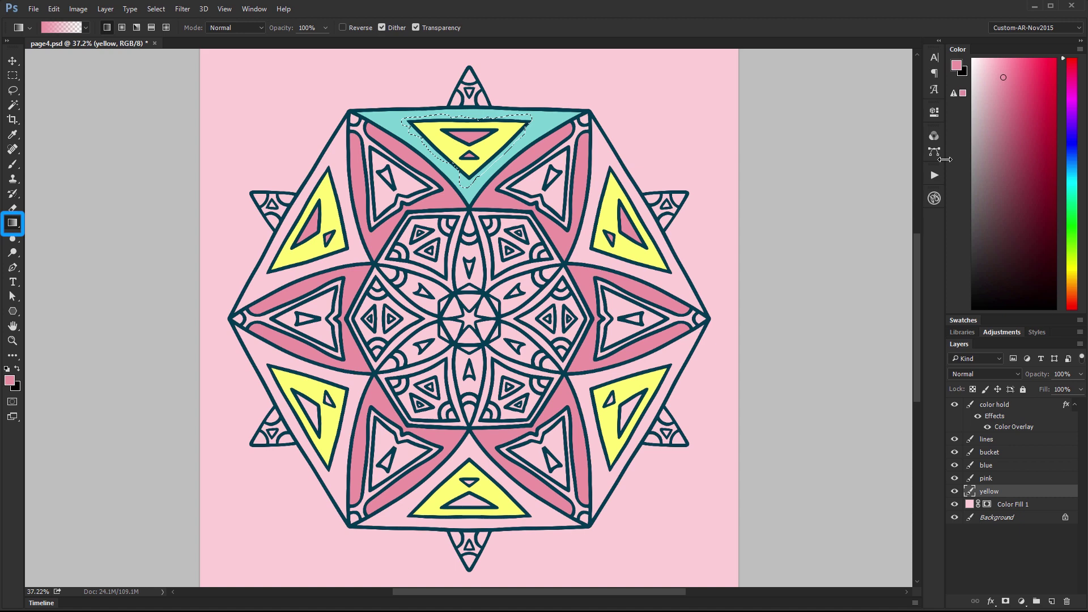
click(1071, 292)
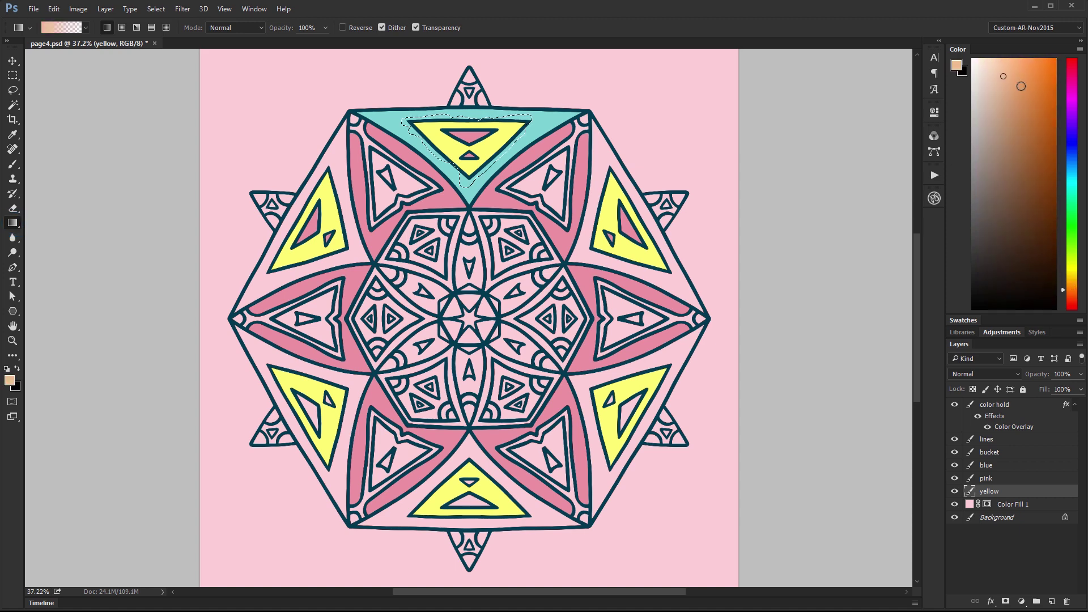
drag(1017, 85, 1084, 31)
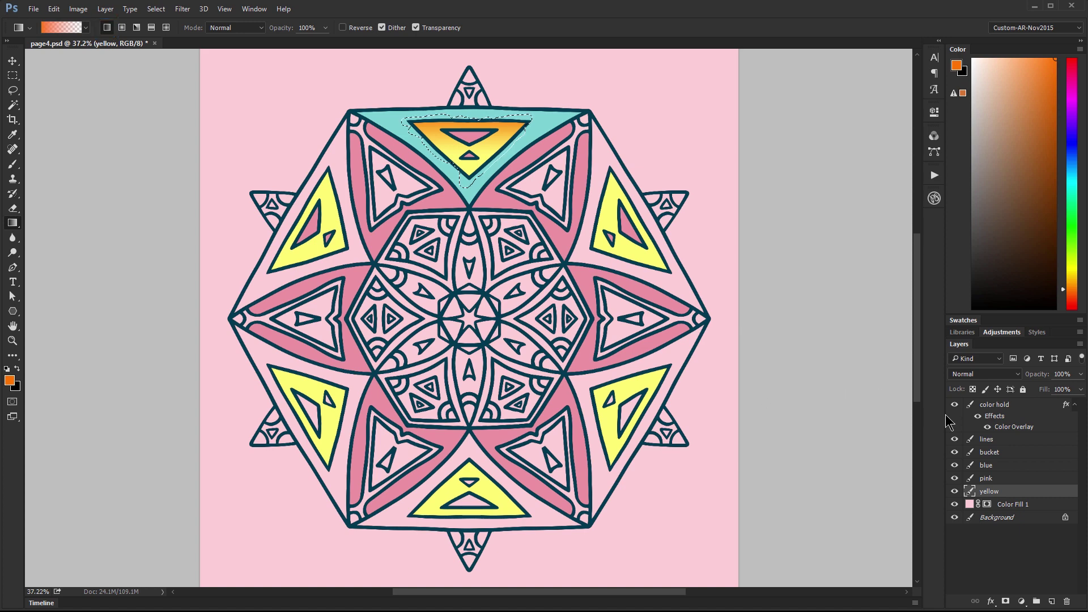
Select the blue layer's teal area, sample a bluer teal, and choose Foreground to Transparent.
click(970, 469)
ctrl+click(970, 470)
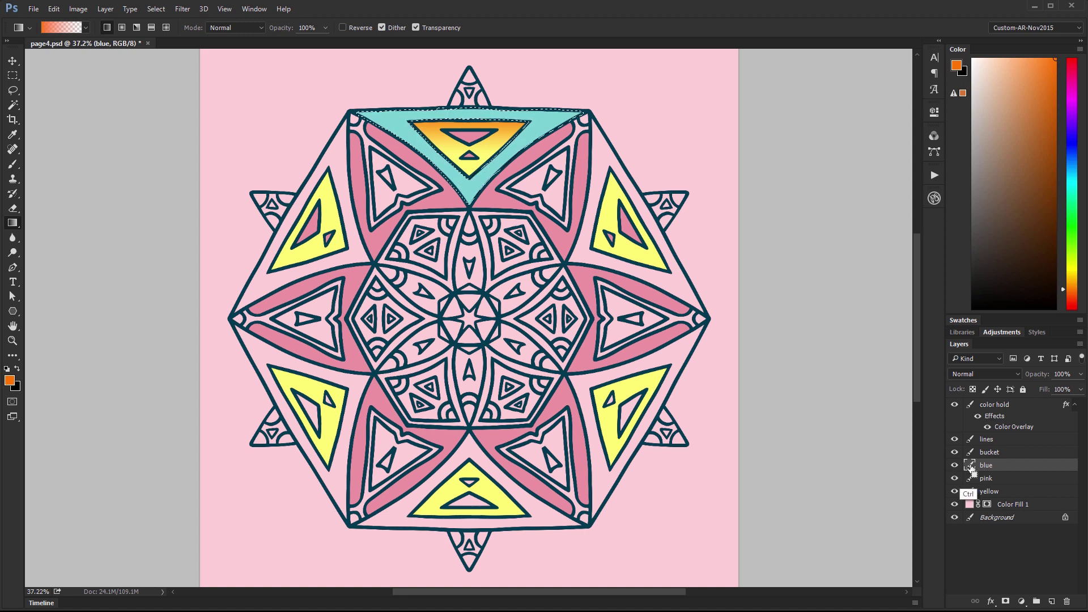
alt+click(541, 118)
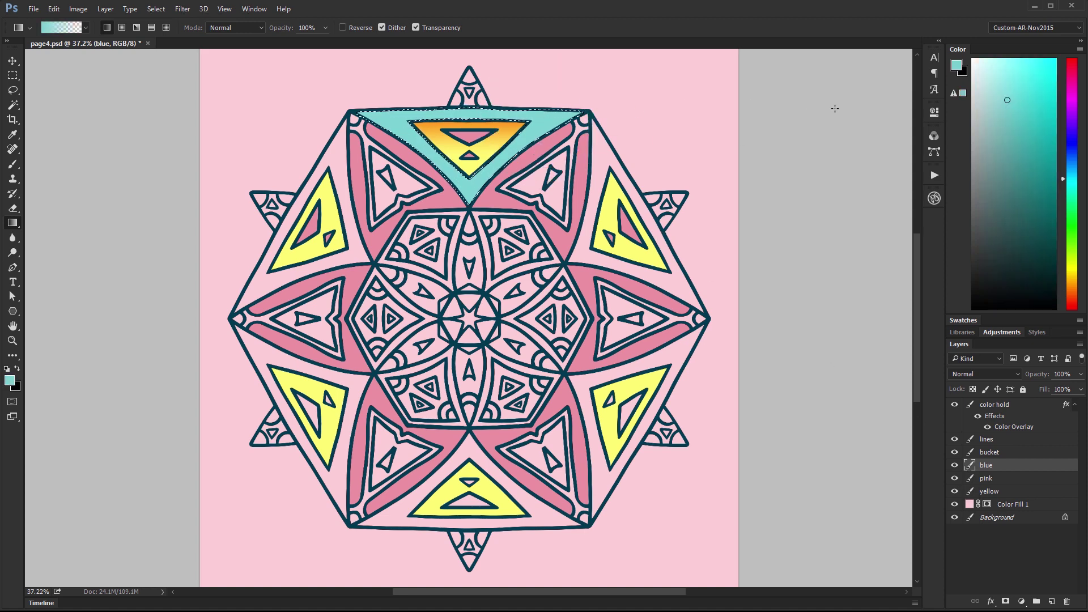
alt+click(531, 146)
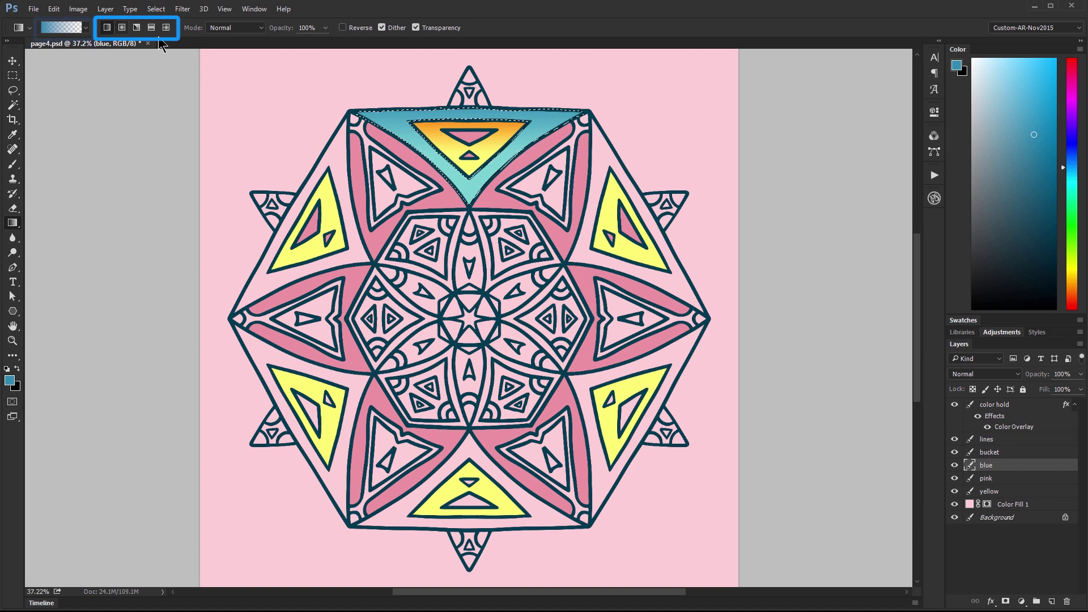
click(87, 29)
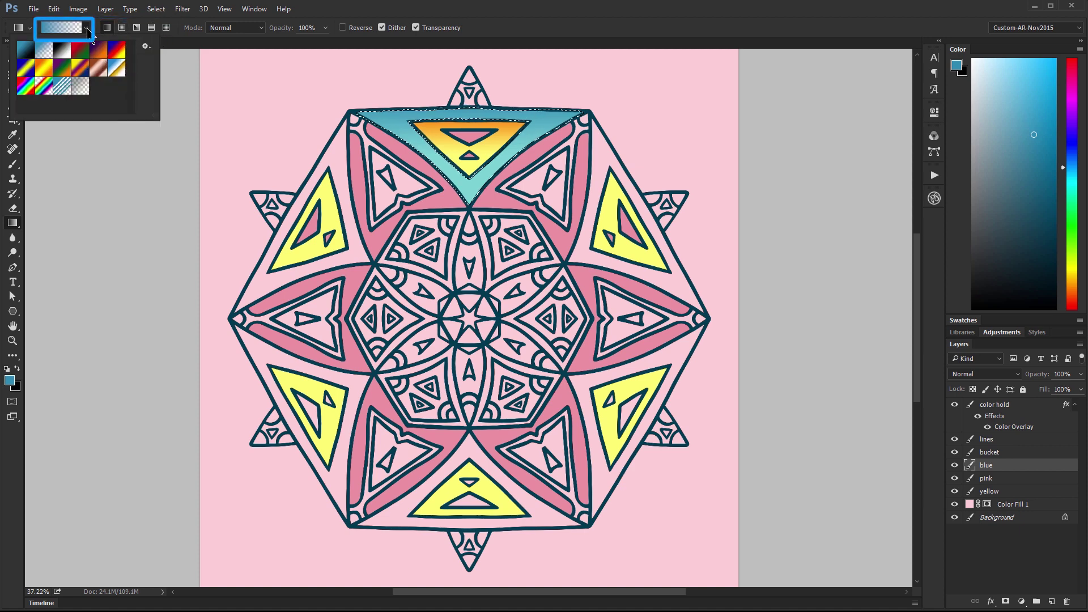
double_click(45, 53)
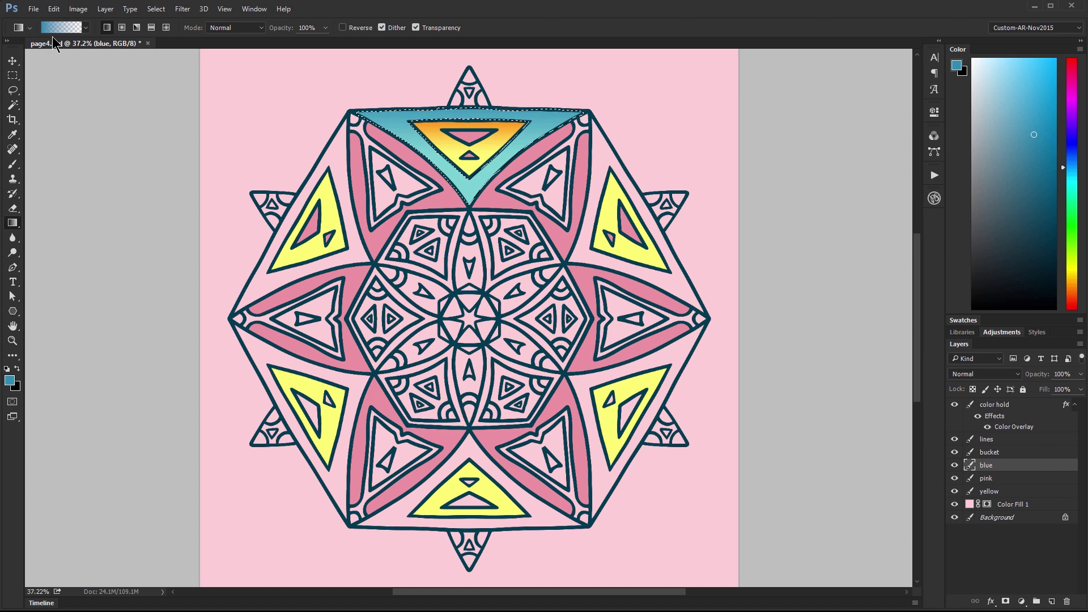
In the Gradient Editor, add a magenta colour stop at 50% and apply.
click(60, 29)
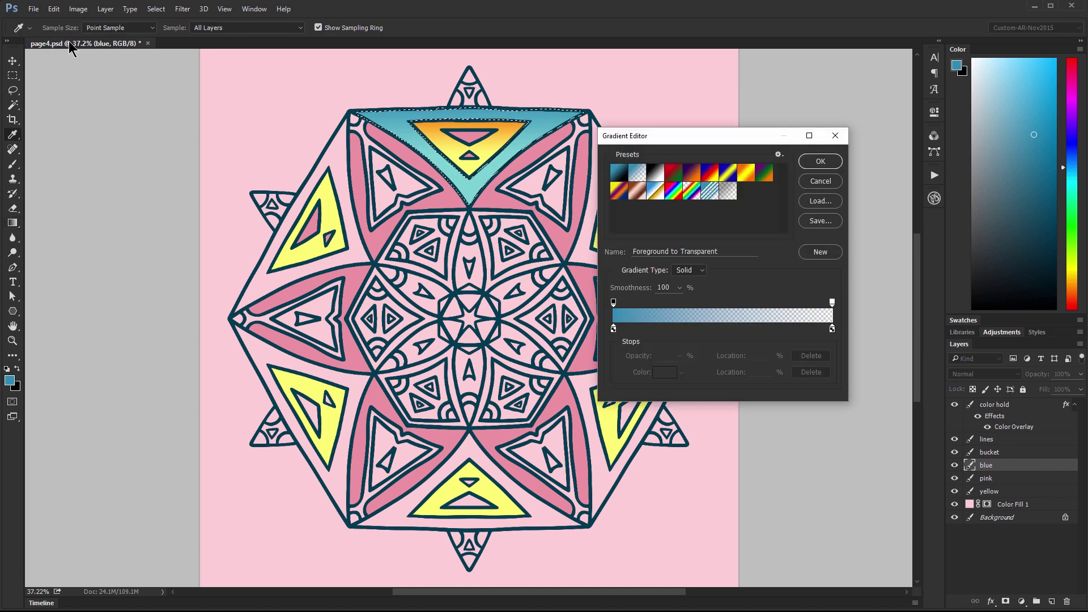
drag(651, 330, 722, 305)
click(722, 330)
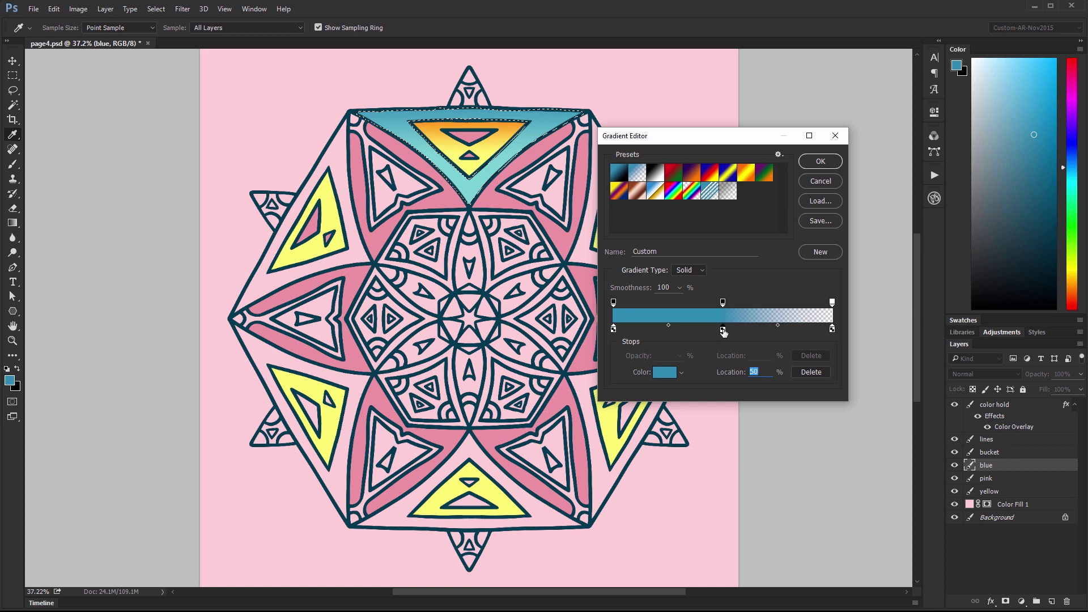
click(666, 372)
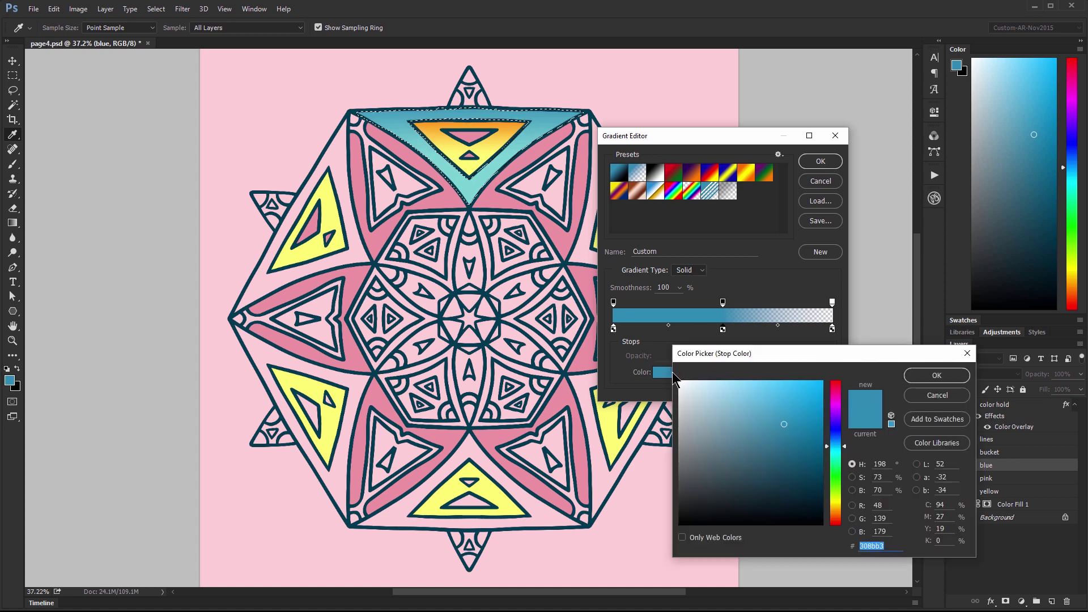
click(837, 397)
click(937, 375)
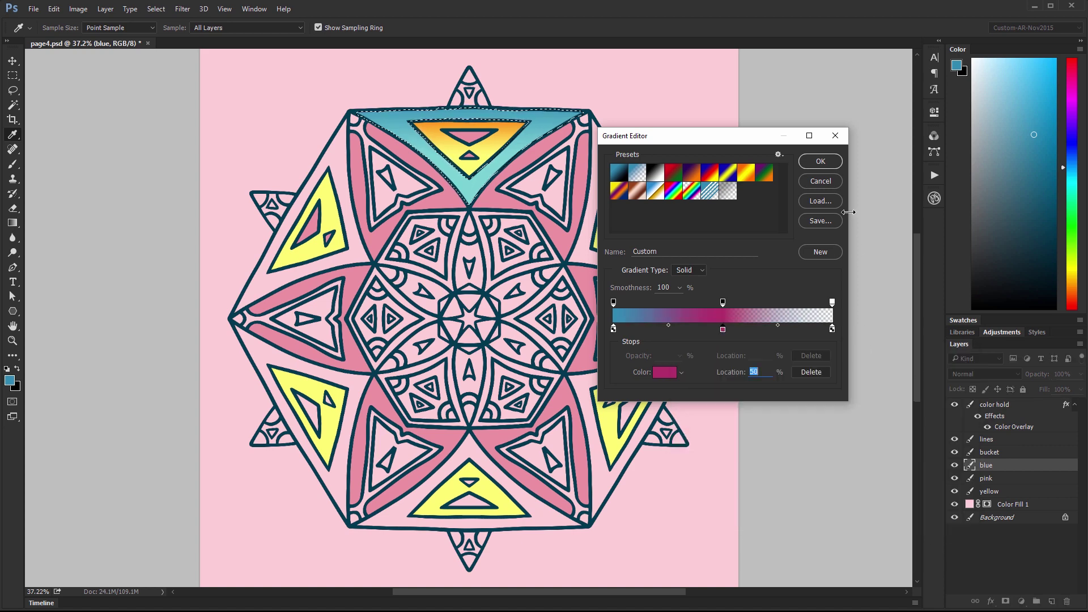
click(821, 161)
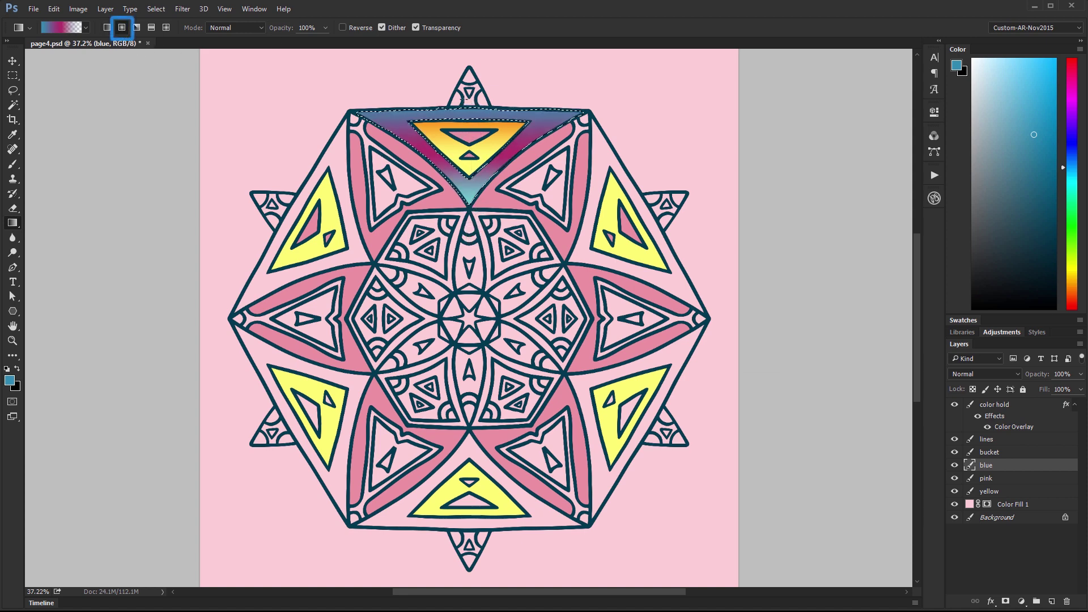
Fill the top teal region with a magenta-to-blue radial gradient, then deselect it.
drag(526, 149, 586, 162)
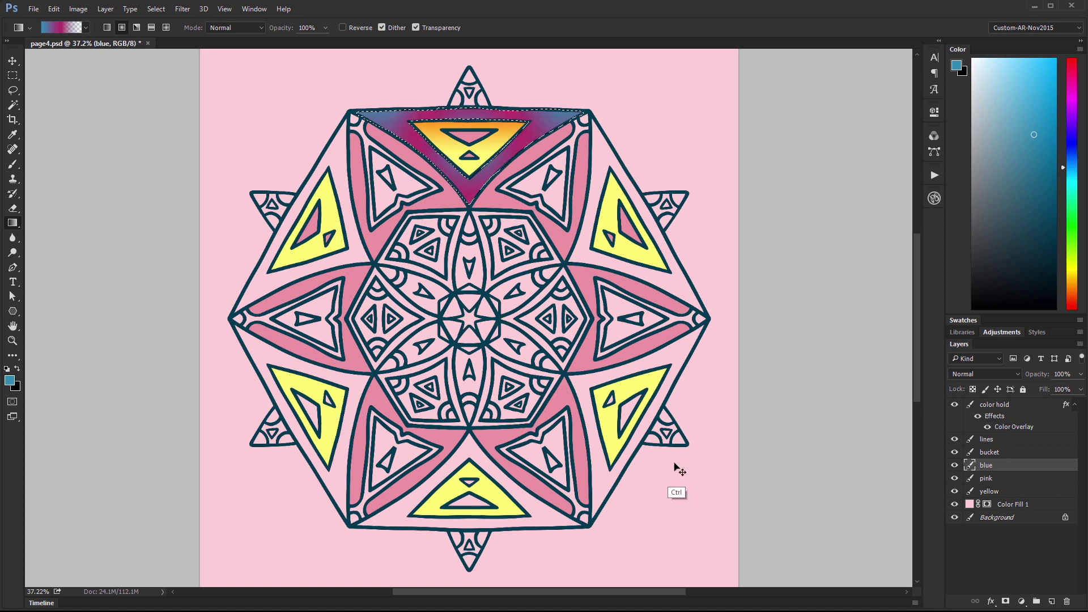
key(ctrl+d)
click(155, 9)
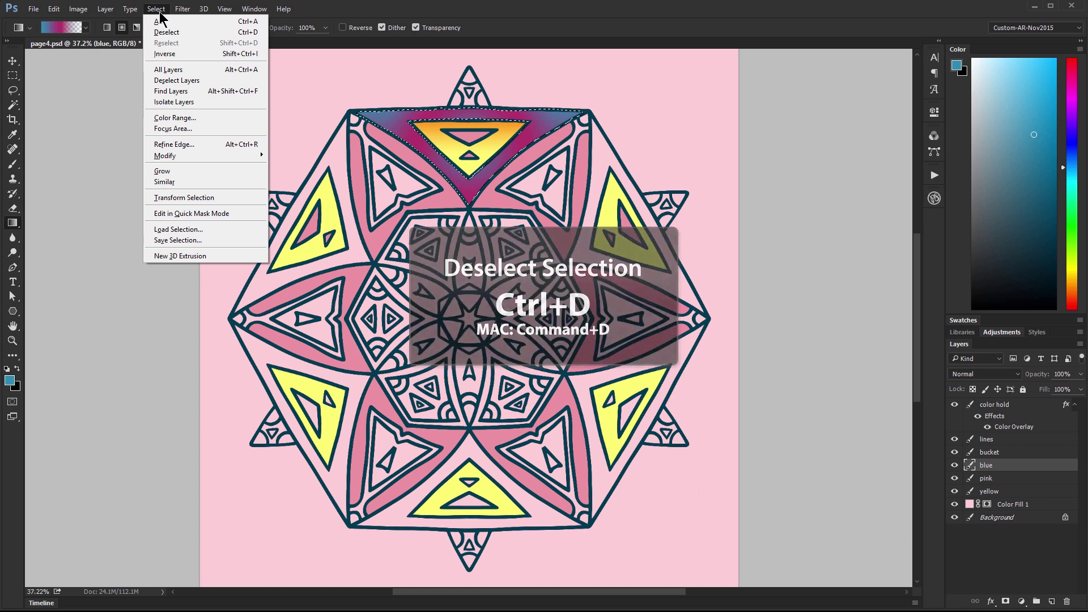
click(167, 32)
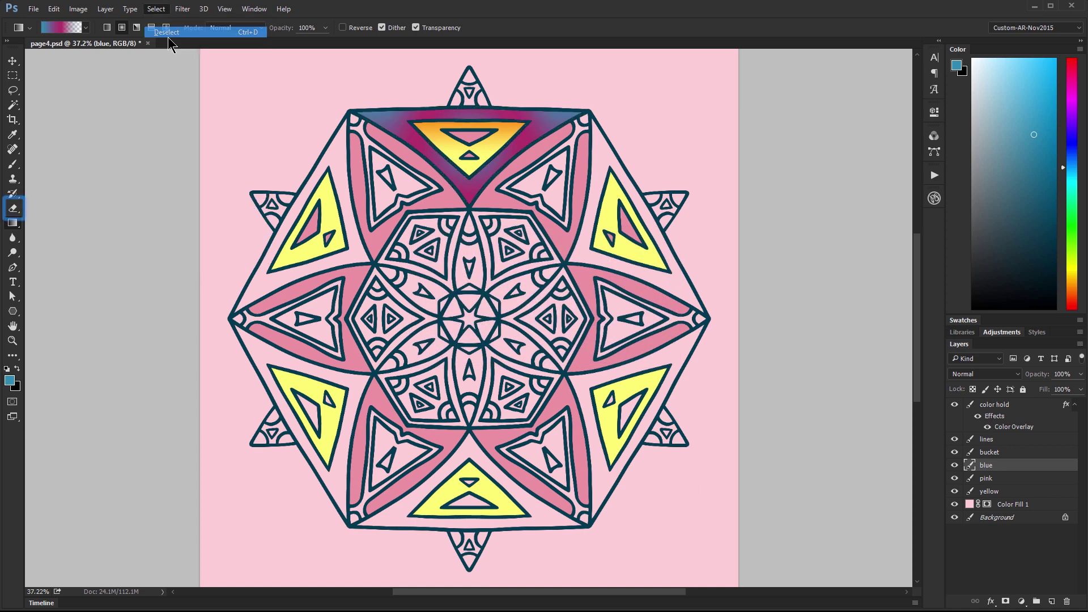
Zoom out to view the whole mandala page.
click(13, 208)
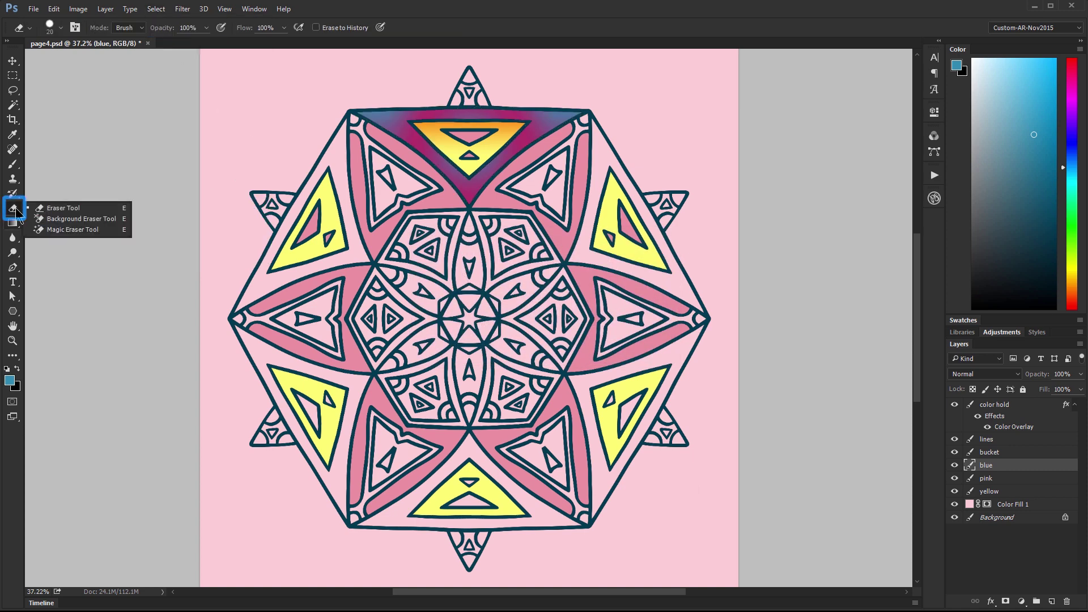
key(z)
key(ctrl+minus)
key(ctrl+minus)
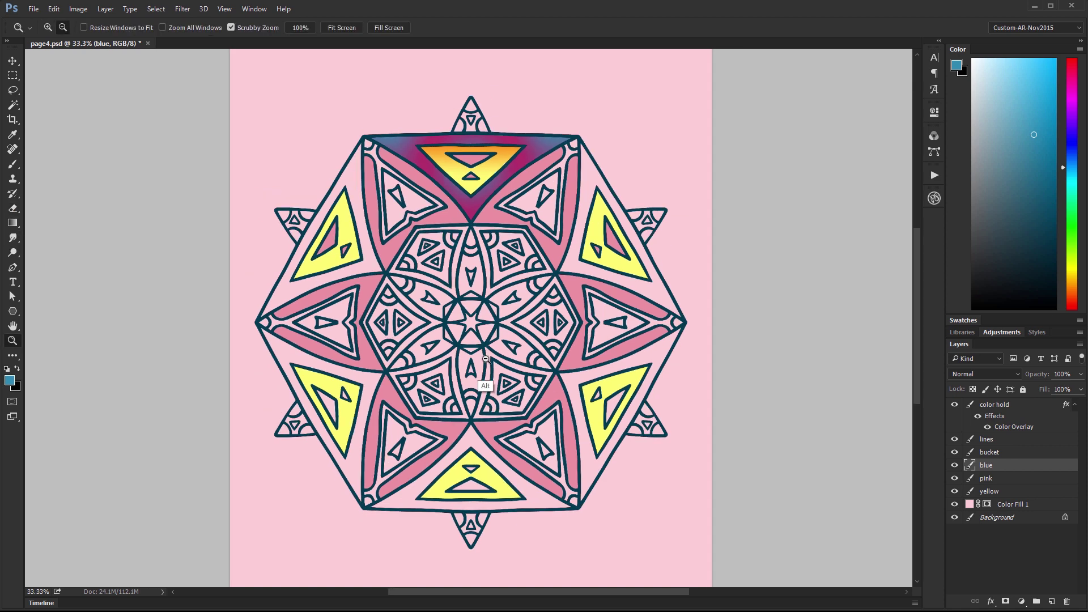
Save As 'page4-name' in the psd folder and paint the inner top triangle solid yellow.
click(34, 9)
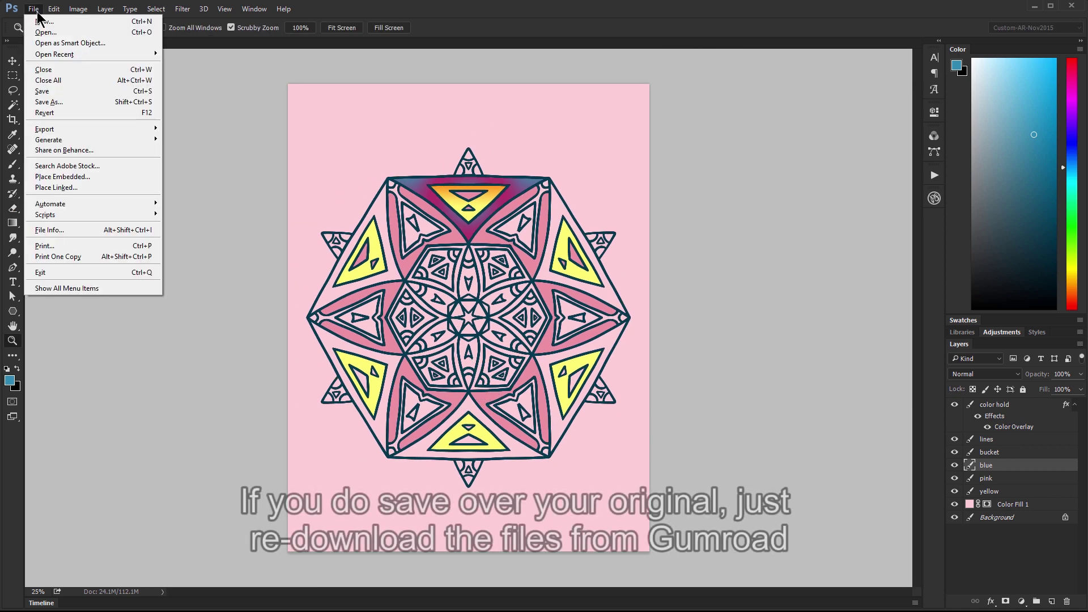
click(61, 102)
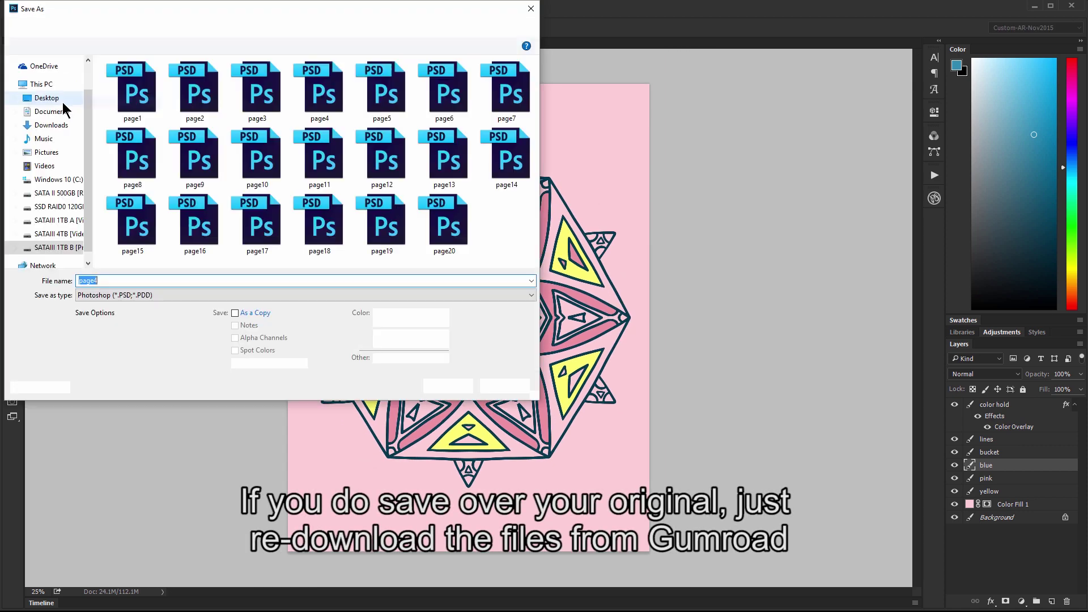
key(Right)
text(-name)
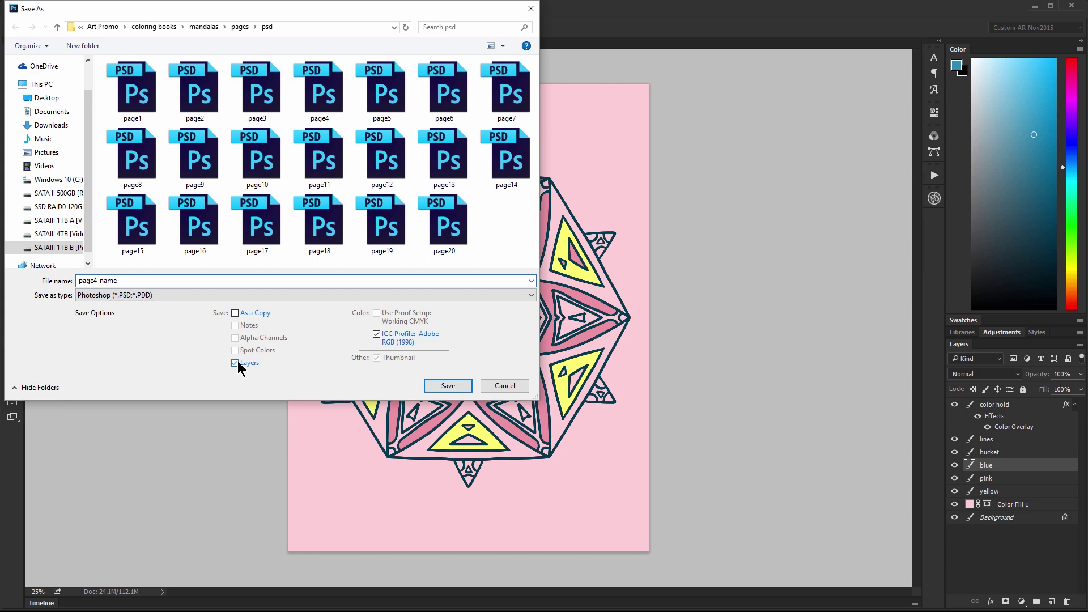
click(272, 294)
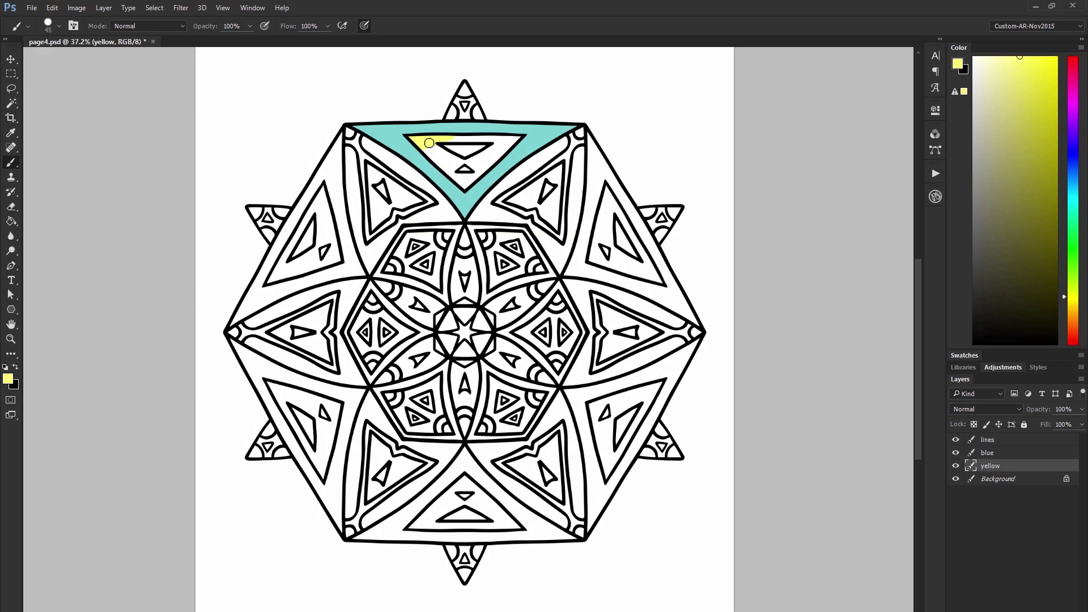
mouse_move(429, 142)
mouse_down()
mouse_move(512, 137)
mouse_move(474, 182)
mouse_move(433, 161)
mouse_move(463, 192)
mouse_up()
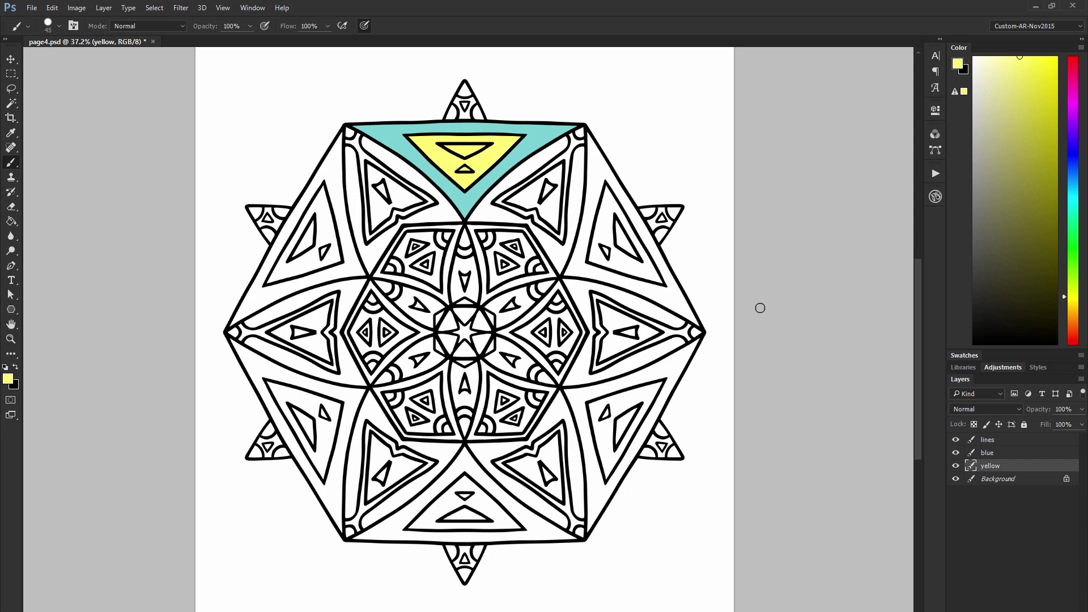